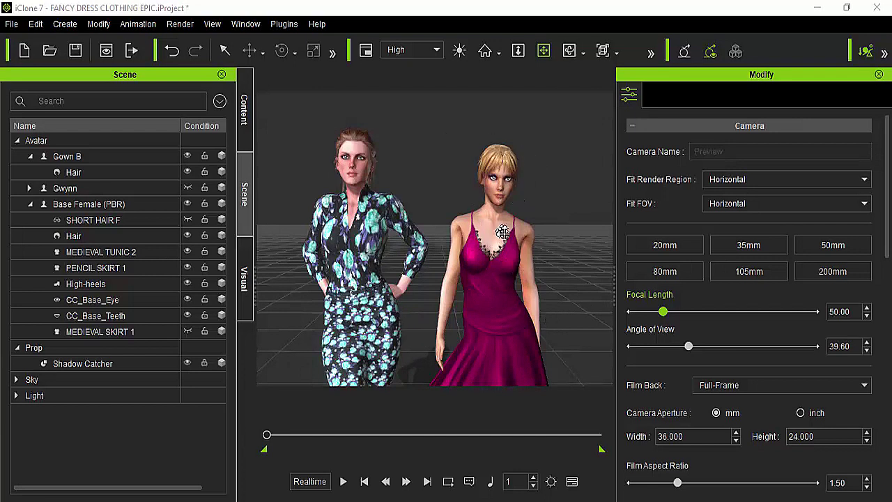
# Select the Gown B avatar wearing the pink dress in the viewport.
pyautogui.click(497, 267)
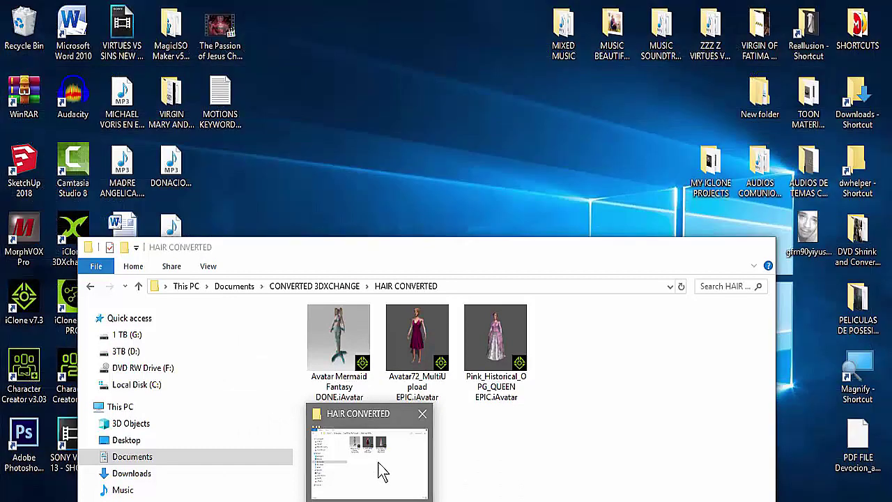
# Drag Avatar72_MultiUpload EPIC.iAvatar from the HAIR CONVERTED folder into 3DXchange.
pyautogui.click(379, 470)
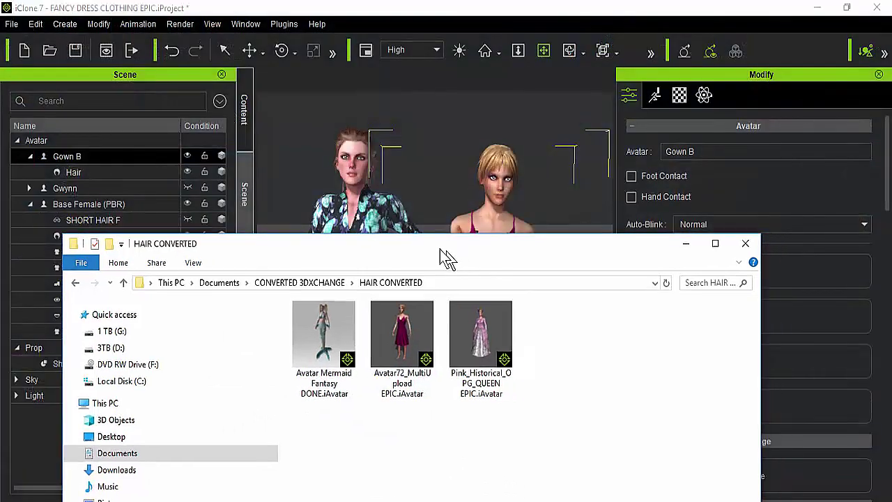
pyautogui.moveTo(442, 252); pyautogui.dragTo(342, 175)
pyautogui.click(332, 263)
pyautogui.moveTo(327, 279); pyautogui.dragTo(481, 315)
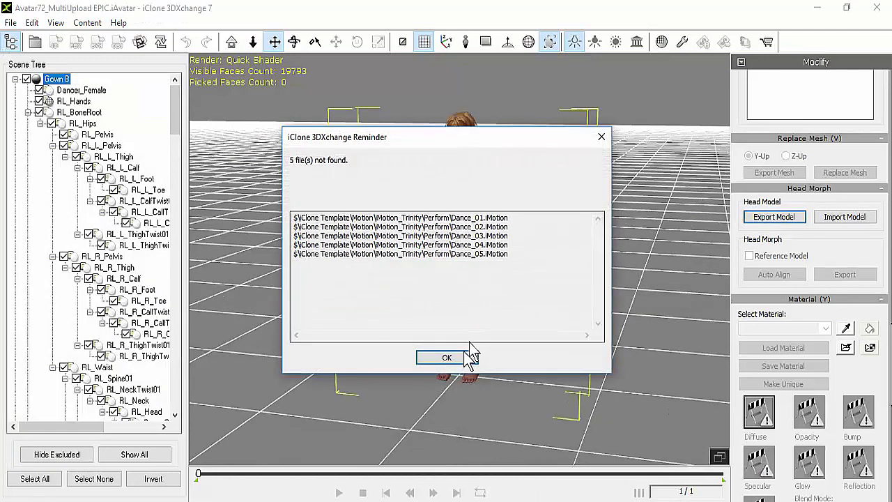
# Dismiss the missing-motion reminder and select the RL_HairMesh hair mesh with its RL_Hair material.
pyautogui.click(469, 357)
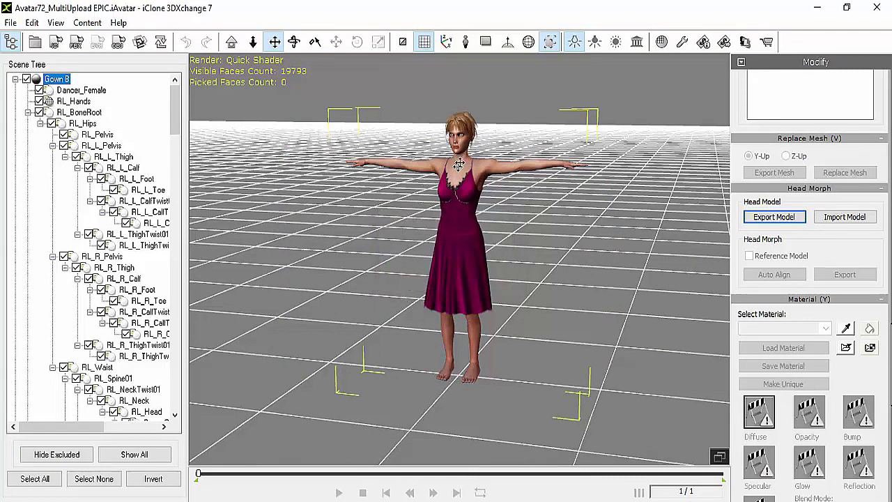
pyautogui.click(467, 124)
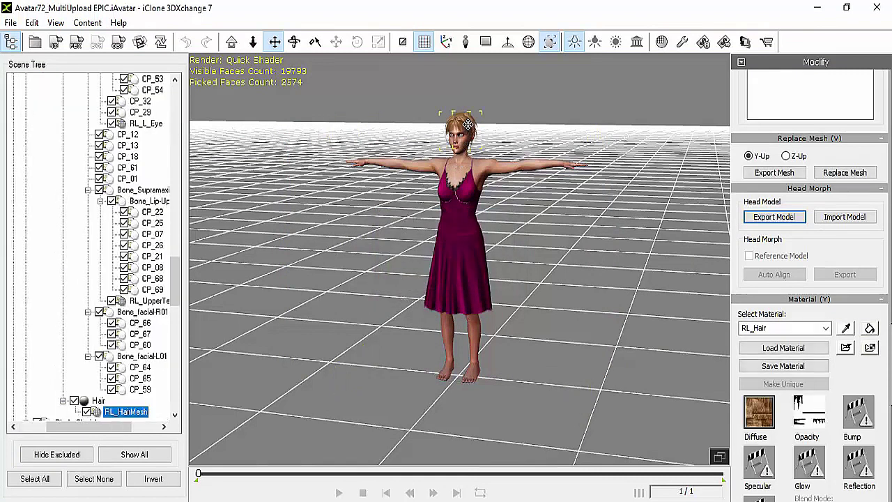
pyautogui.moveTo(174, 264); pyautogui.dragTo(174, 294)
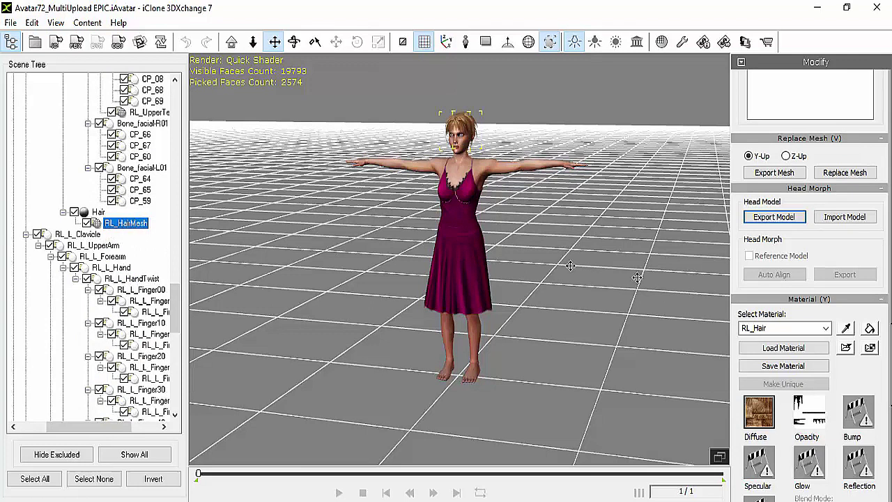
pyautogui.scroll(3, 738, 204)
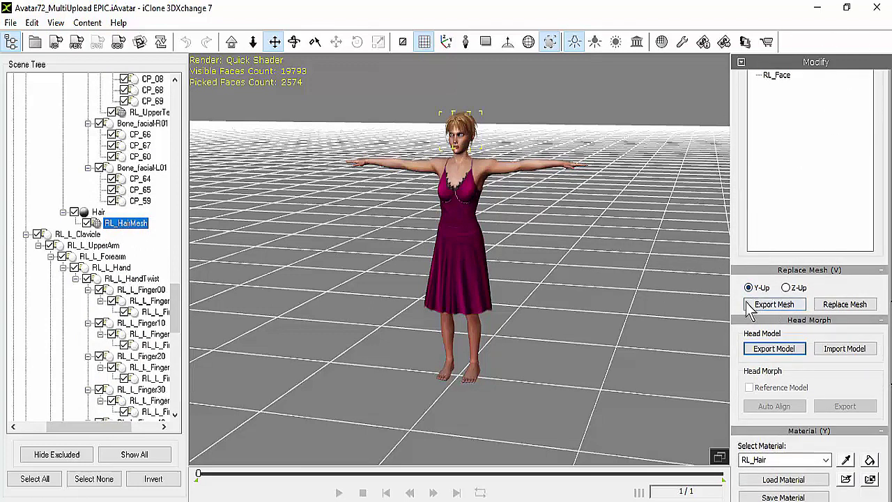
pyautogui.moveTo(738, 304); pyautogui.dragTo(766, 252)
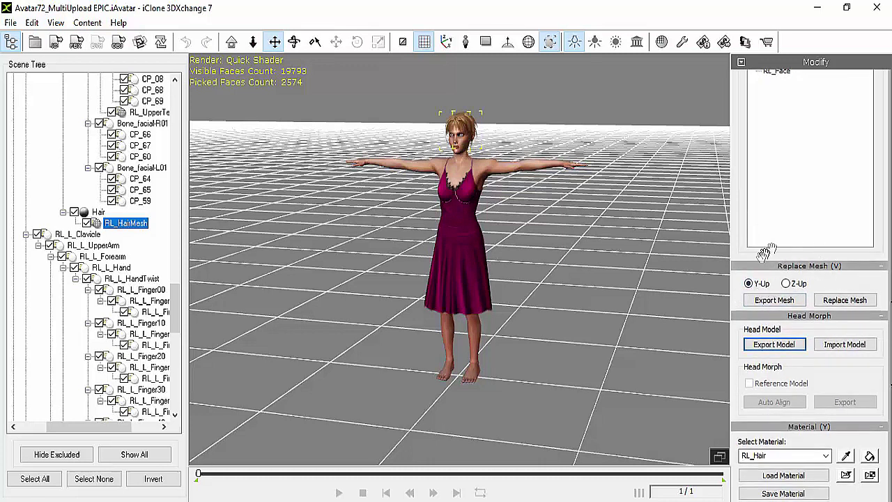
# Save RL_HairMesh as the OBJ file SHORT HAIR F.obj in the HAIR folder.
pyautogui.click(795, 301)
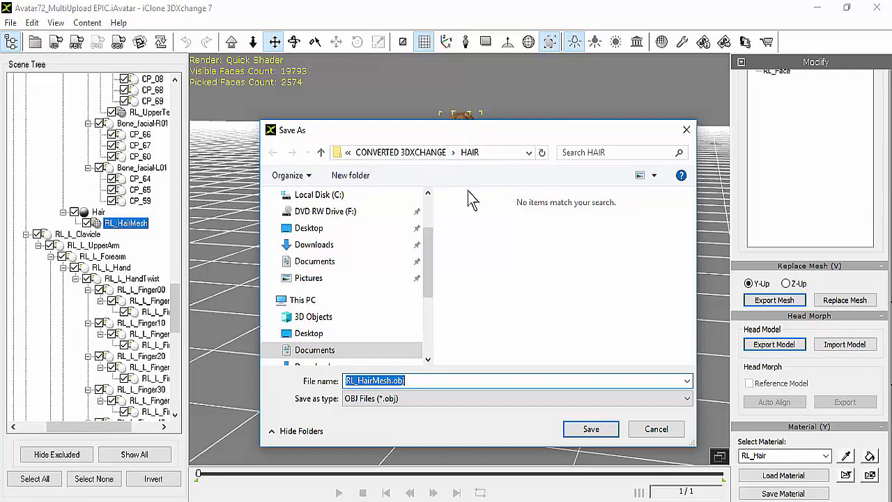
pyautogui.rightClick(422, 381)
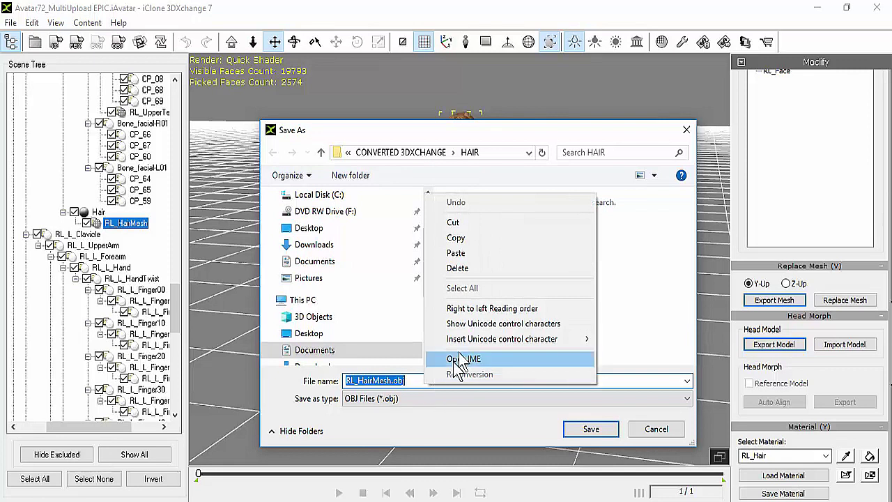
pyautogui.click(471, 257)
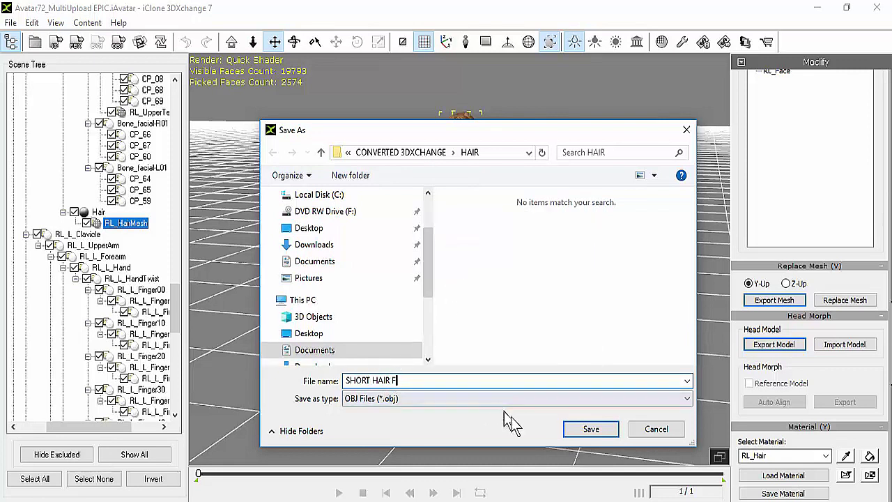
pyautogui.click(584, 422)
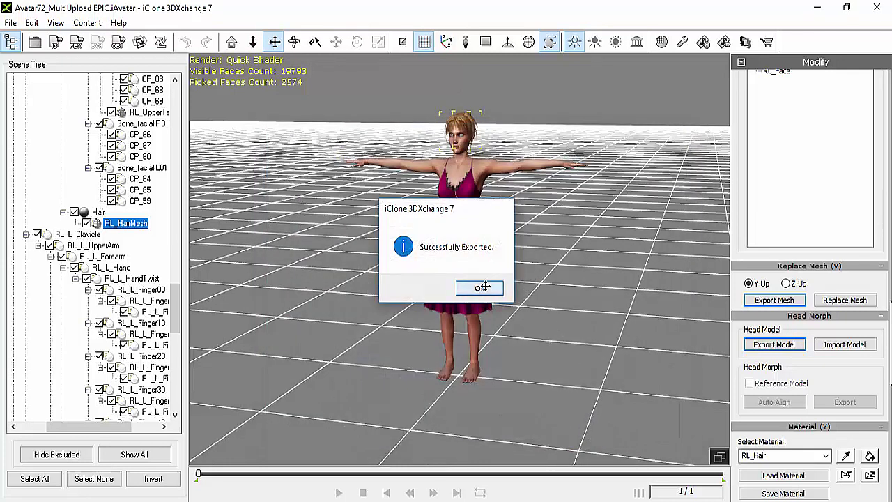
pyautogui.click(480, 289)
# Browse to CONVERTED 3DXCHANGE > HAIR and load SHORT HAIR F.obj into 3DXchange.
pyautogui.hotkey('alt', 'Tab')
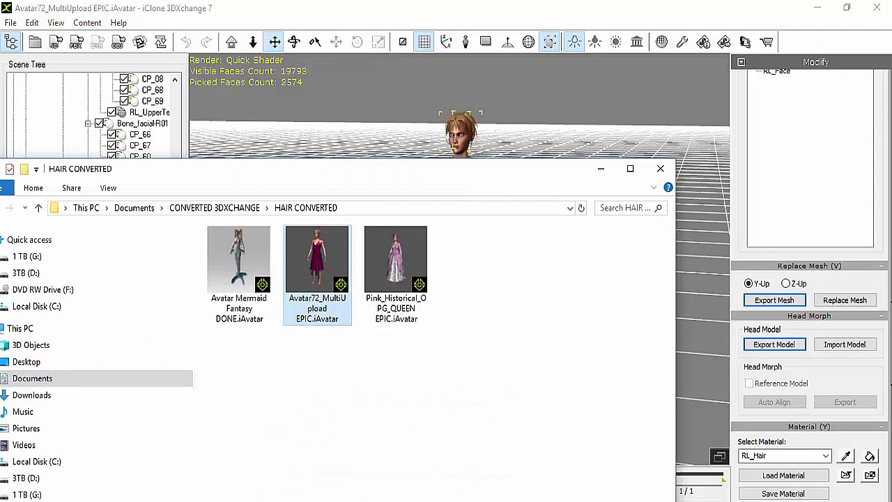
pyautogui.click(234, 208)
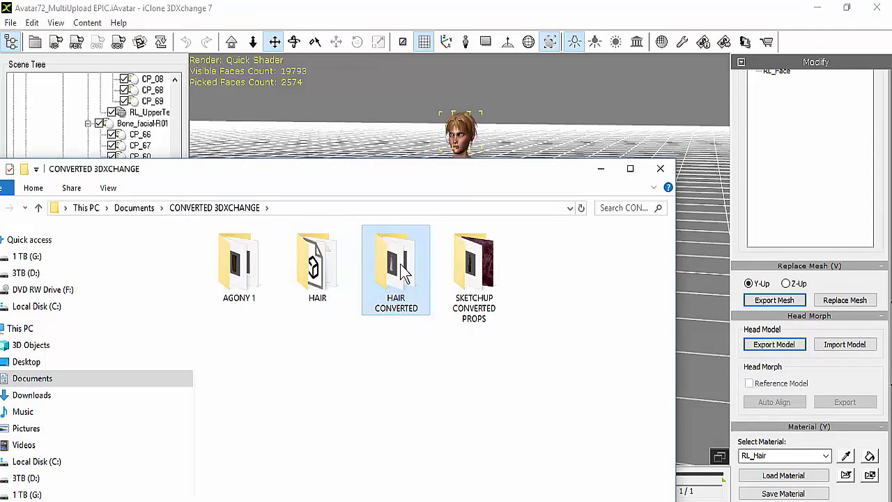
pyautogui.doubleClick(317, 265)
pyautogui.moveTo(360, 168); pyautogui.dragTo(712, 103)
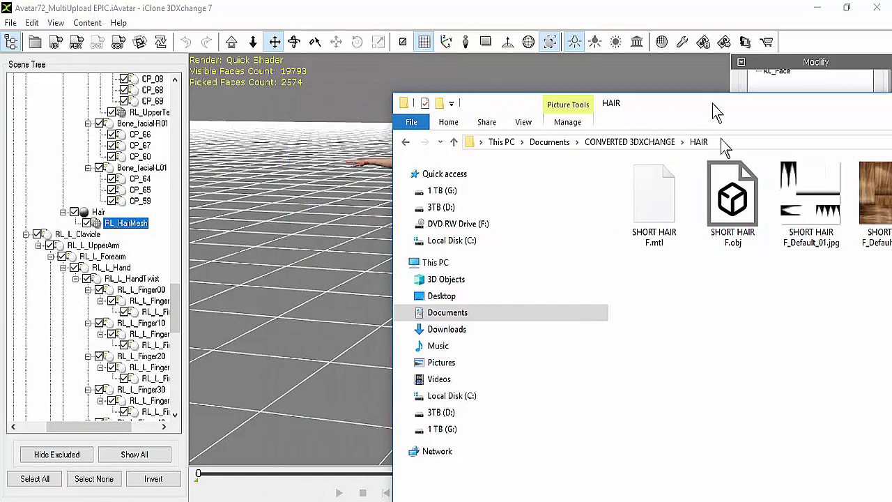
pyautogui.moveTo(731, 202); pyautogui.dragTo(349, 312)
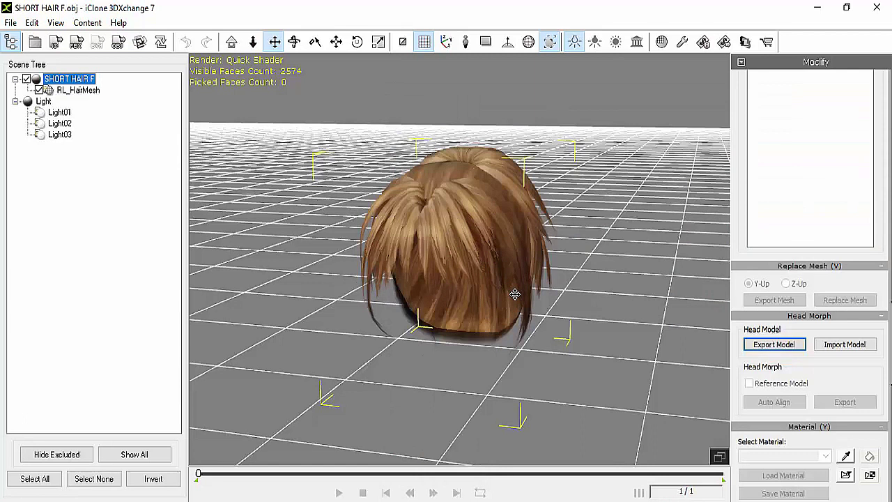
# Align the SHORT HAIR F prop to the ground and to the scene centre.
pyautogui.moveTo(749, 167); pyautogui.dragTo(740, 356)
pyautogui.moveTo(740, 165); pyautogui.dragTo(748, 377)
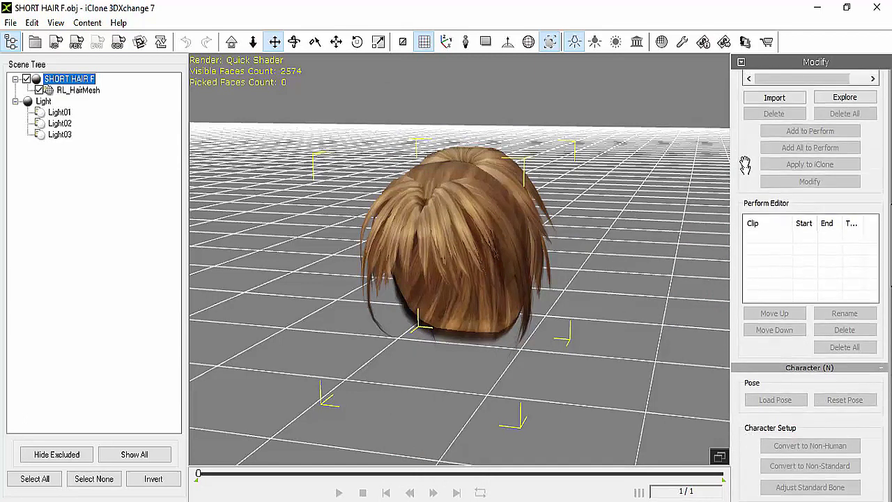
pyautogui.scroll(15, 749, 362)
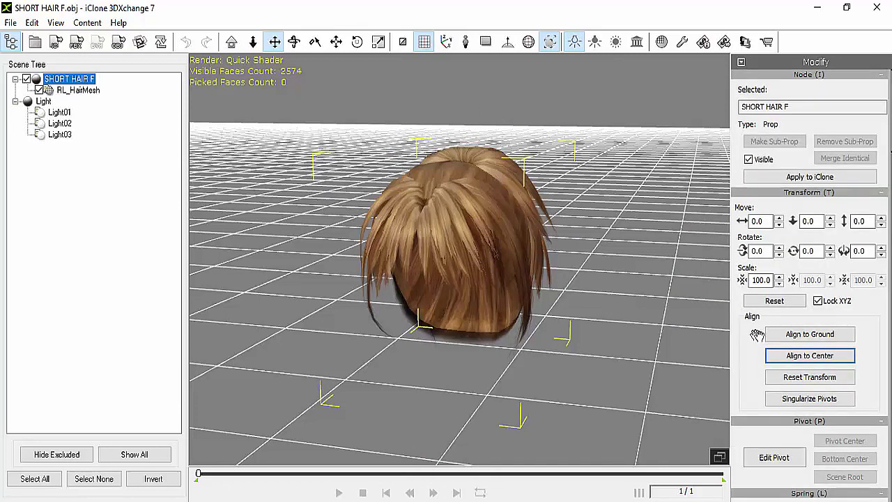
pyautogui.click(819, 338)
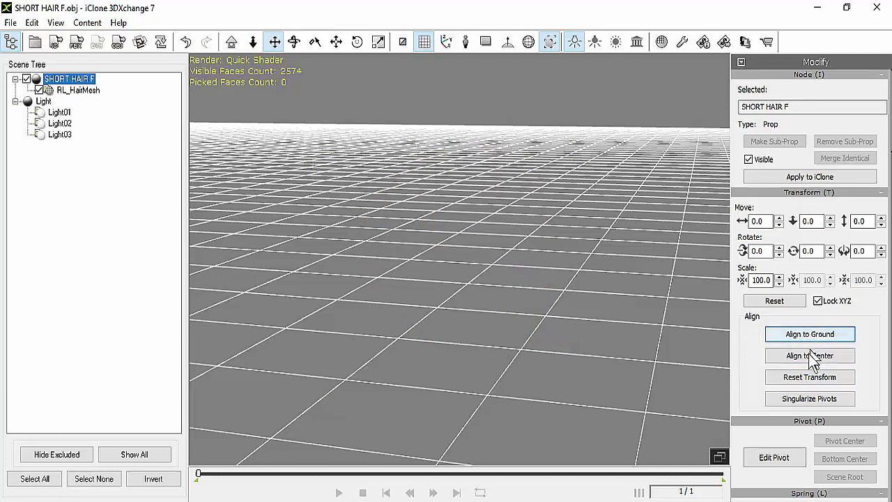
pyautogui.click(808, 355)
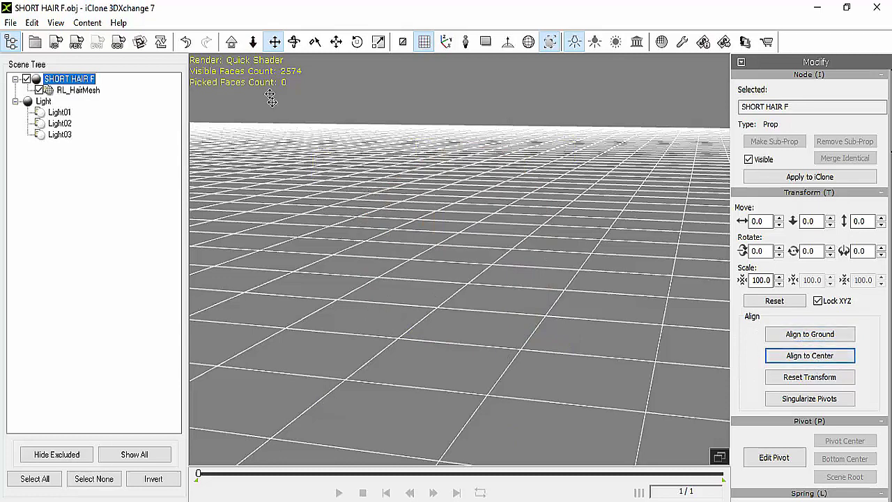
# Reframe and orbit the view, then re-align the hair so it rests on the grid.
pyautogui.click(231, 42)
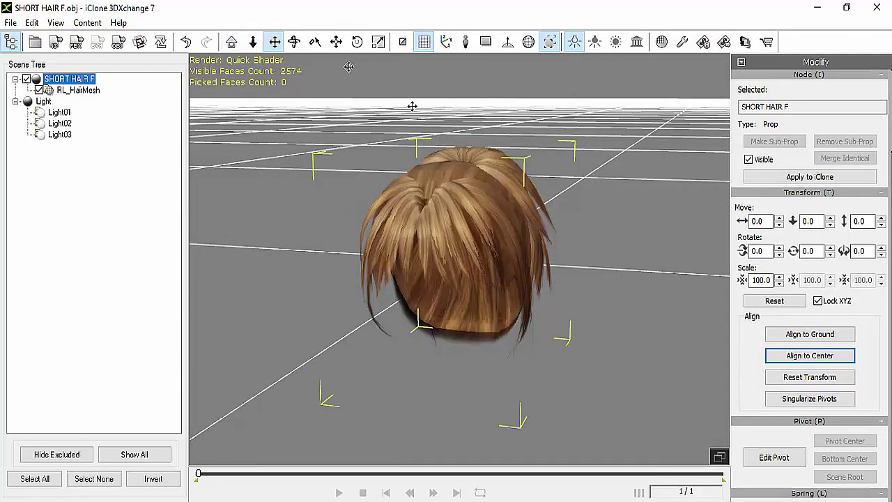
pyautogui.click(293, 41)
pyautogui.moveTo(508, 269); pyautogui.dragTo(154, 104)
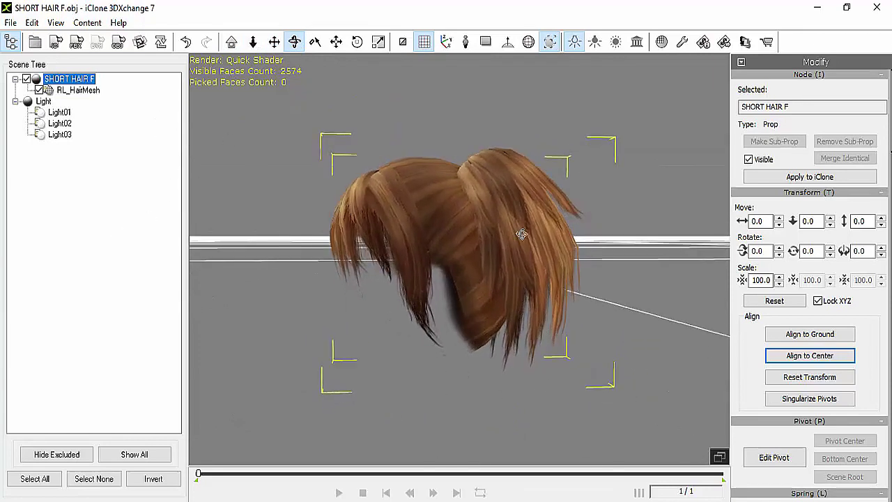
pyautogui.moveTo(522, 233); pyautogui.dragTo(480, 251)
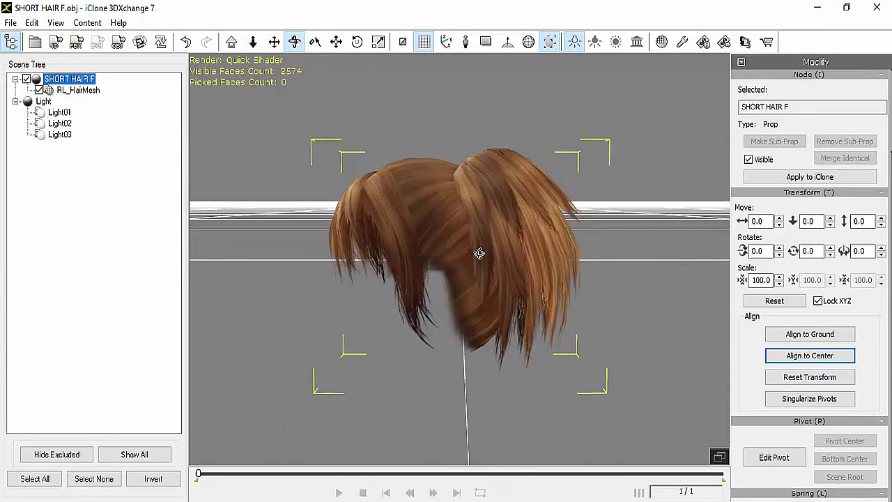
pyautogui.click(821, 333)
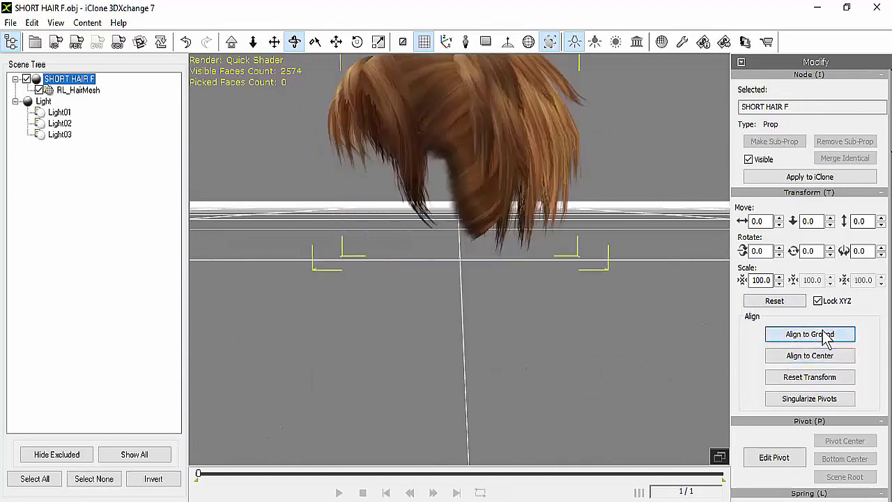
pyautogui.moveTo(494, 245); pyautogui.dragTo(576, 341)
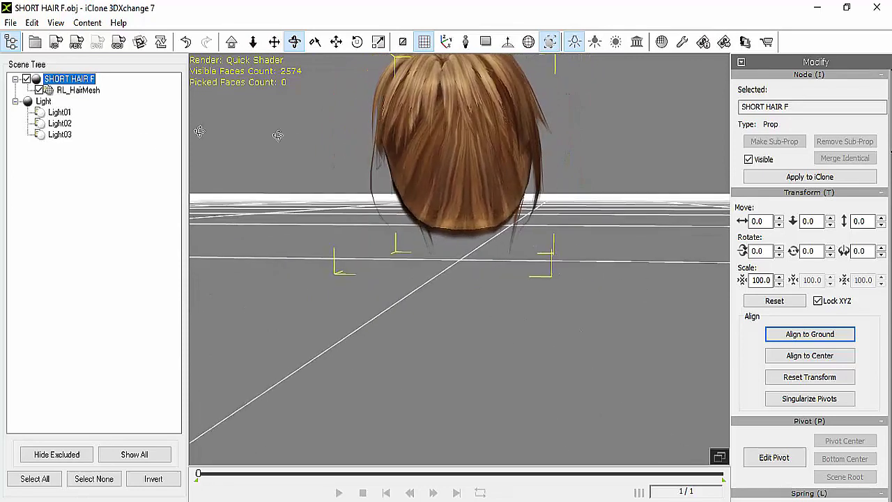
pyautogui.click(11, 23)
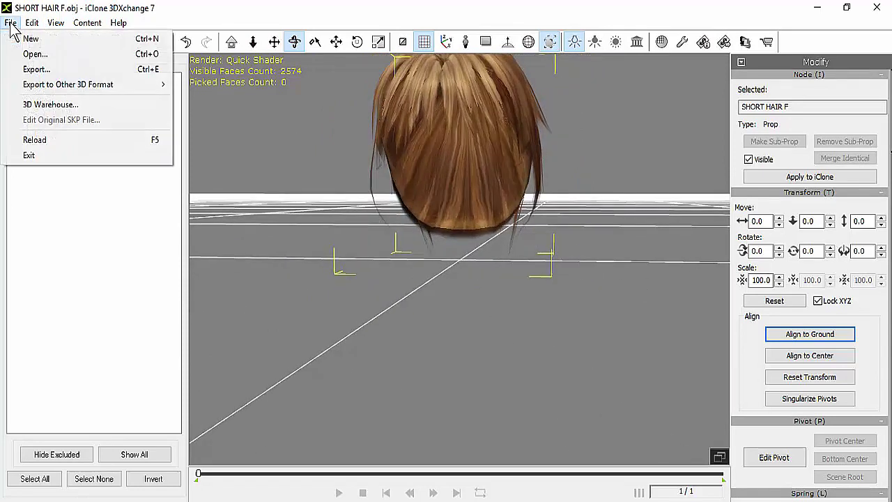
# Export SHORT HAIR F as iClone 7 content with the Other destination set to HAIR CONVERTED.
pyautogui.click(36, 70)
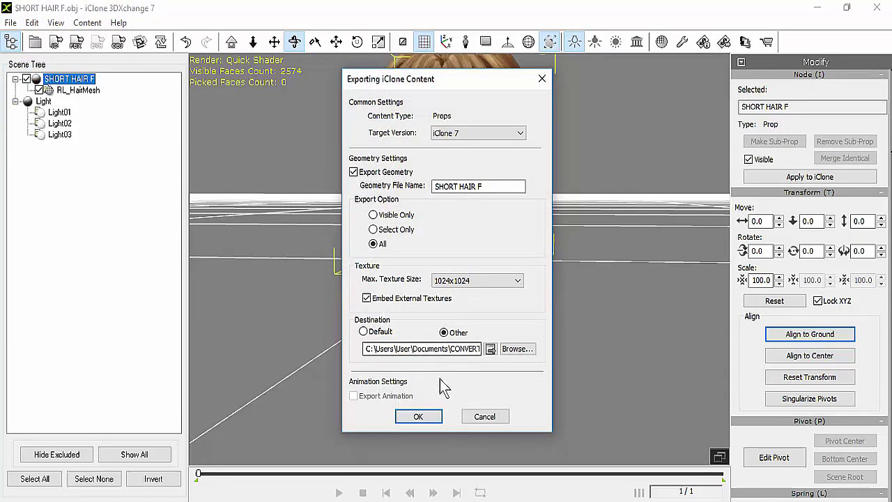
pyautogui.moveTo(459, 79); pyautogui.dragTo(332, 45)
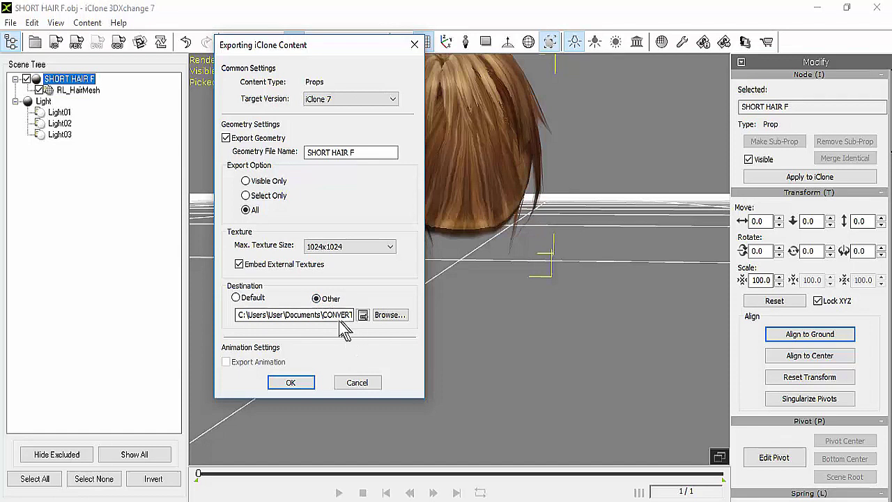
pyautogui.tripleClick(332, 310)
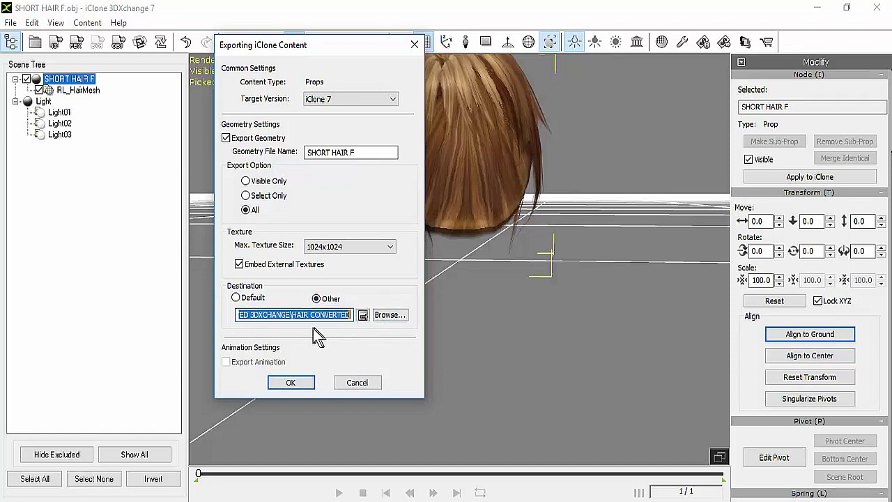
pyautogui.click(292, 310)
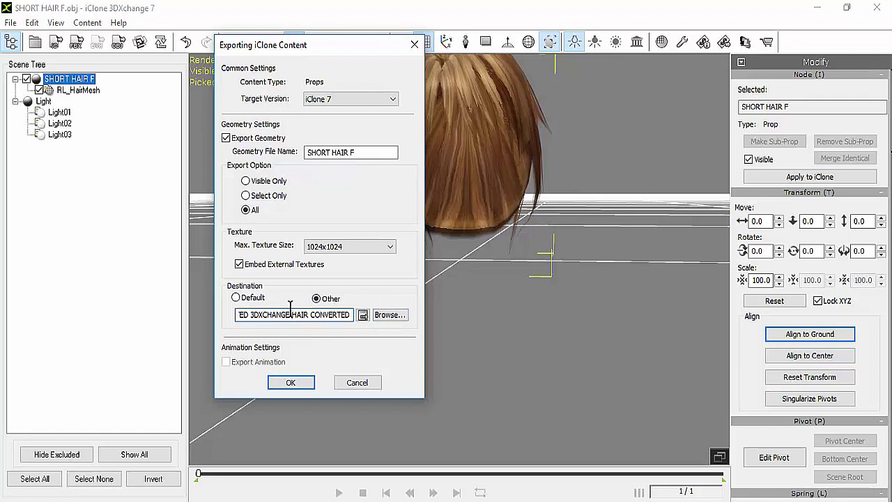
pyautogui.moveTo(290, 310); pyautogui.dragTo(354, 315)
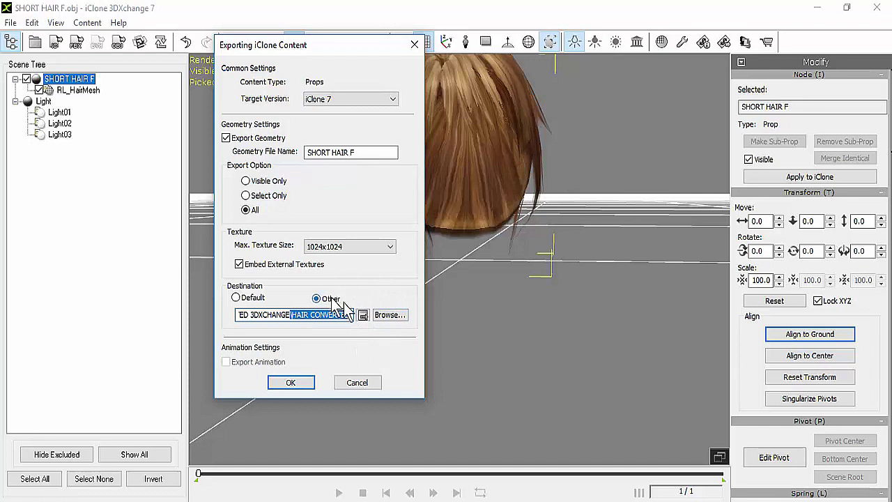
pyautogui.click(389, 315)
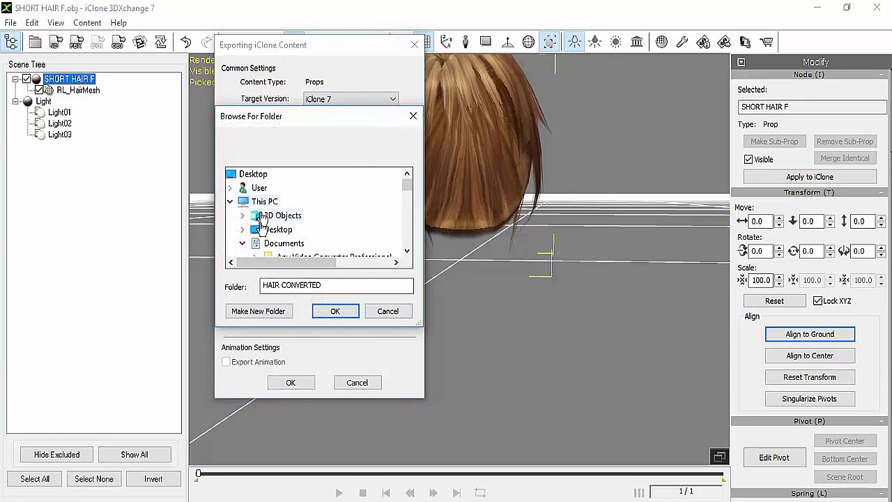
pyautogui.click(413, 116)
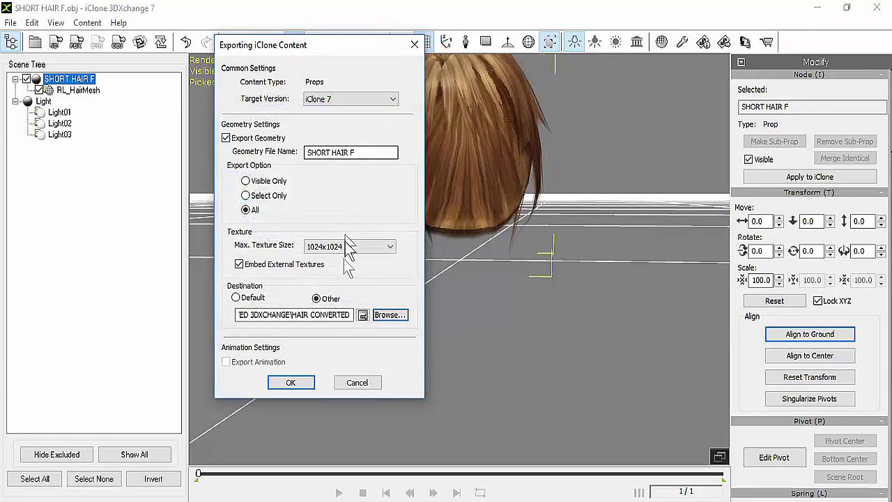
pyautogui.click(304, 384)
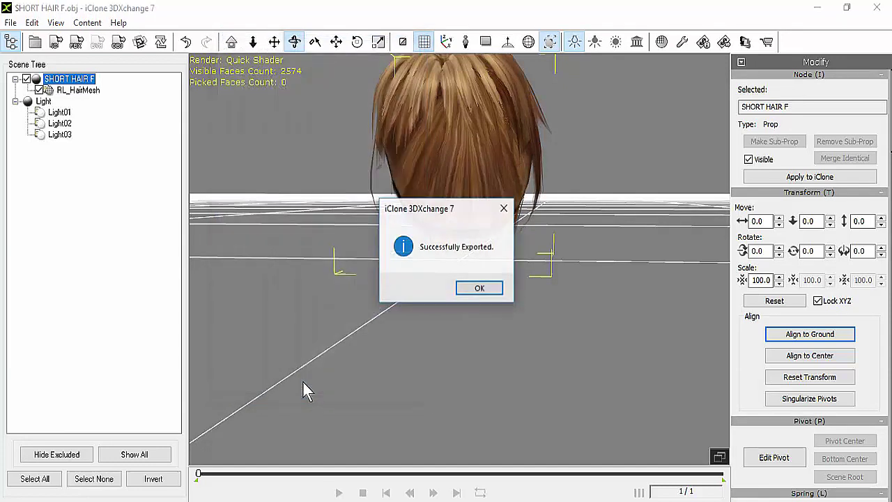
pyautogui.click(479, 288)
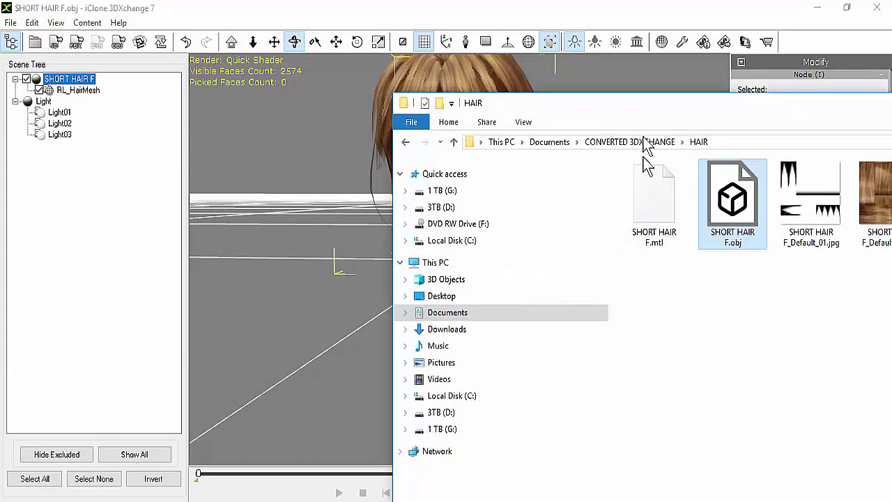
# Drag SHORT HAIR F.iProp from CONVERTED 3DXCHANGE > HAIR CONVERTED into the iClone 7 scene.
pyautogui.moveTo(676, 109); pyautogui.dragTo(420, 117)
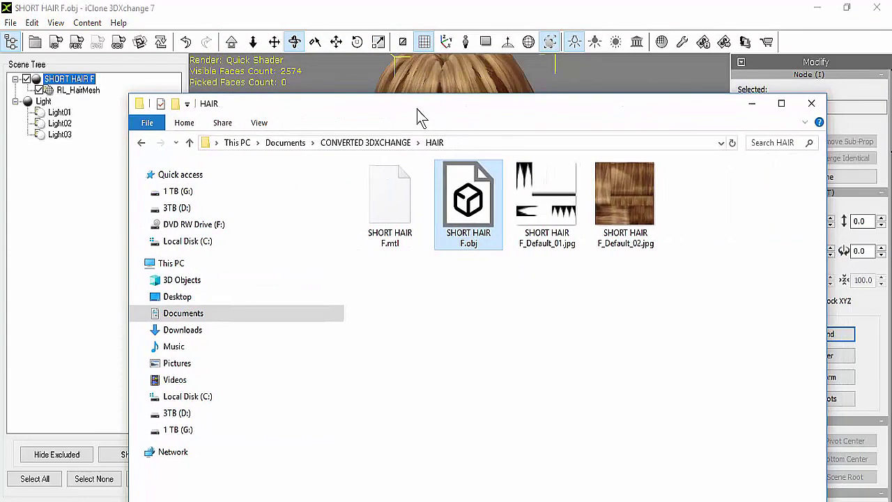
pyautogui.click(394, 143)
pyautogui.doubleClick(547, 202)
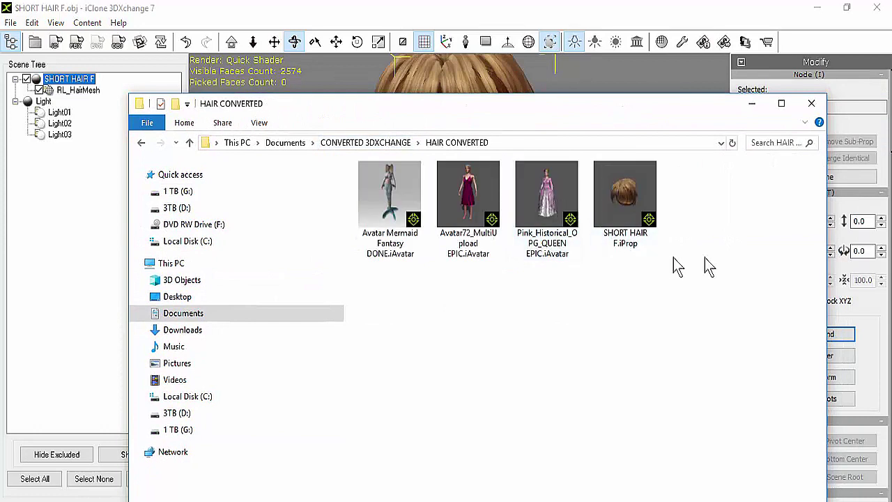
pyautogui.click(625, 198)
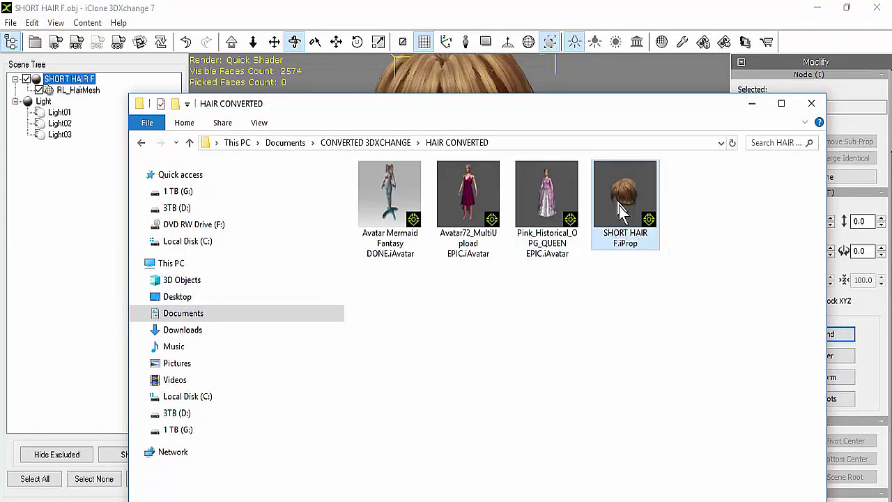
pyautogui.moveTo(622, 204); pyautogui.dragTo(425, 358)
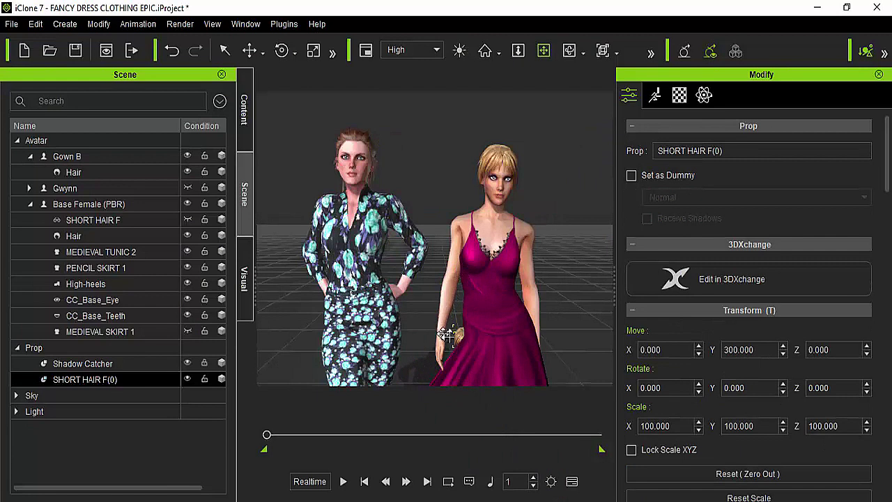
# Orbit the view to check the SHORT HAIR F(0) prop standing between the two avatars.
pyautogui.click(568, 52)
pyautogui.moveTo(496, 161); pyautogui.dragTo(494, 195)
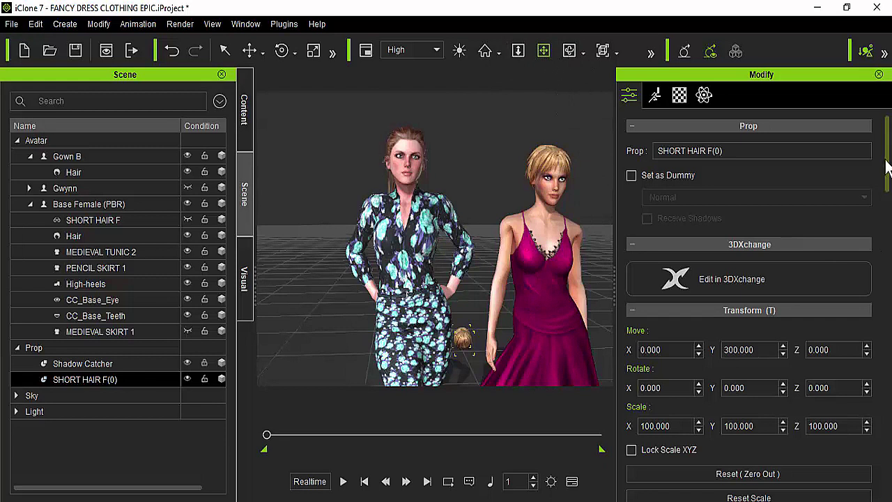
# Attach the SHORT HAIR F prop to the Base Female avatar.
pyautogui.rightClick(472, 143)
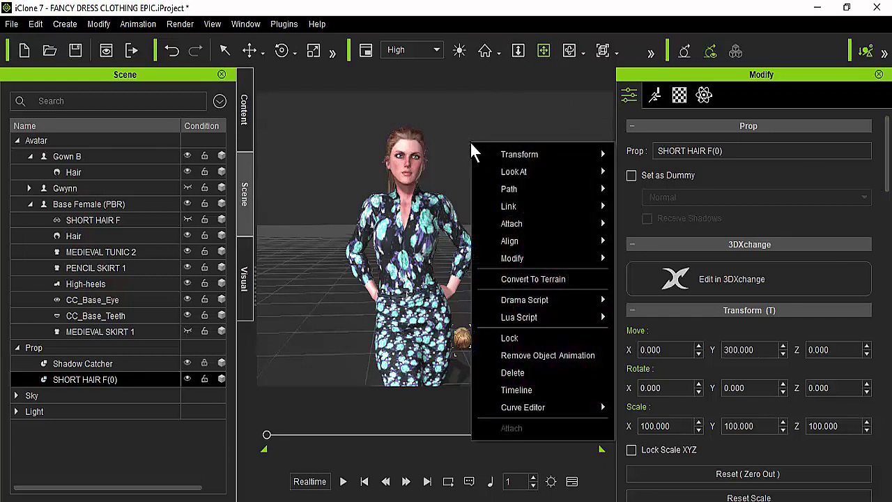
pyautogui.moveTo(532, 224)
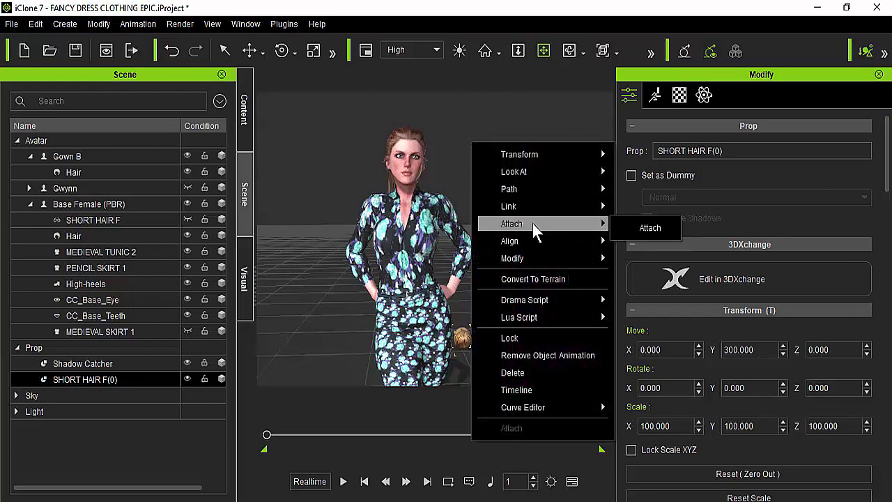
pyautogui.click(644, 228)
pyautogui.click(406, 169)
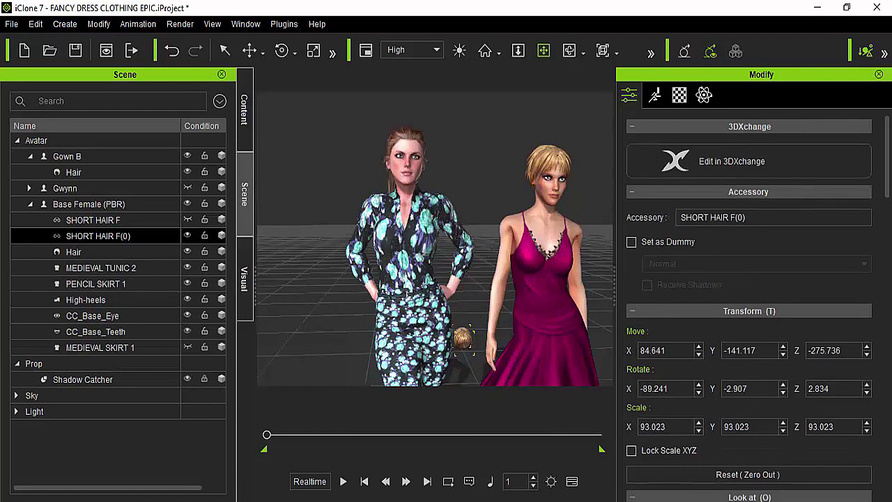
pyautogui.moveTo(889, 162); pyautogui.dragTo(888, 313)
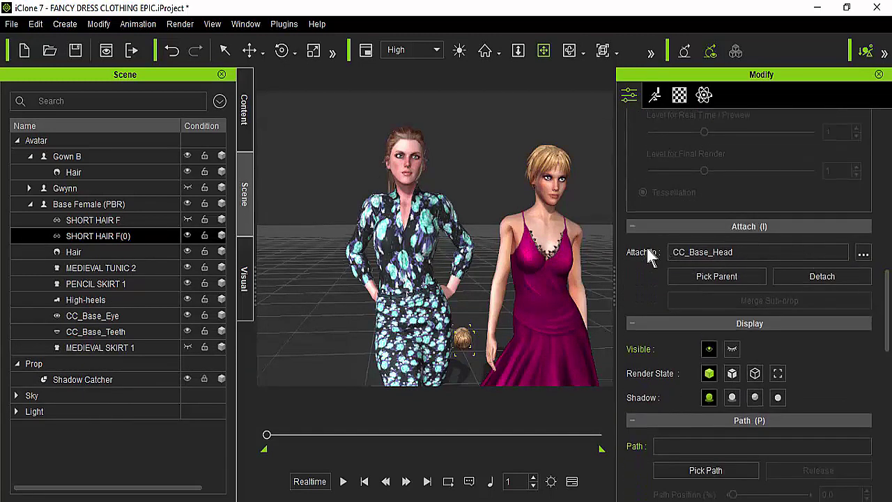
# Choose the CC_Base_Head sub-node with Align Position and confirm the attachment.
pyautogui.click(863, 255)
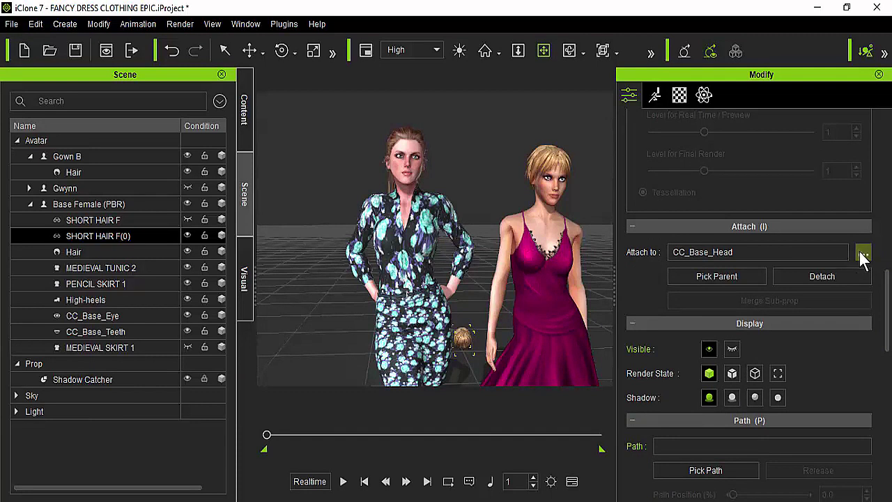
pyautogui.click(863, 253)
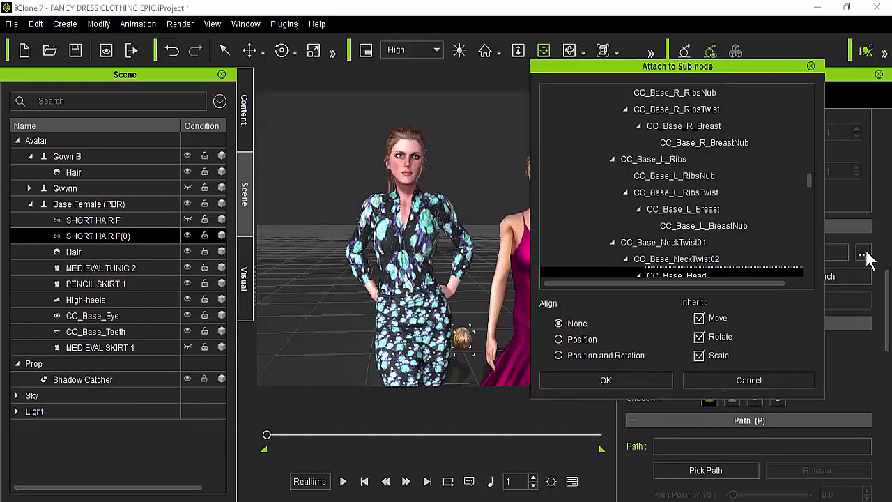
pyautogui.moveTo(622, 68); pyautogui.dragTo(563, 26)
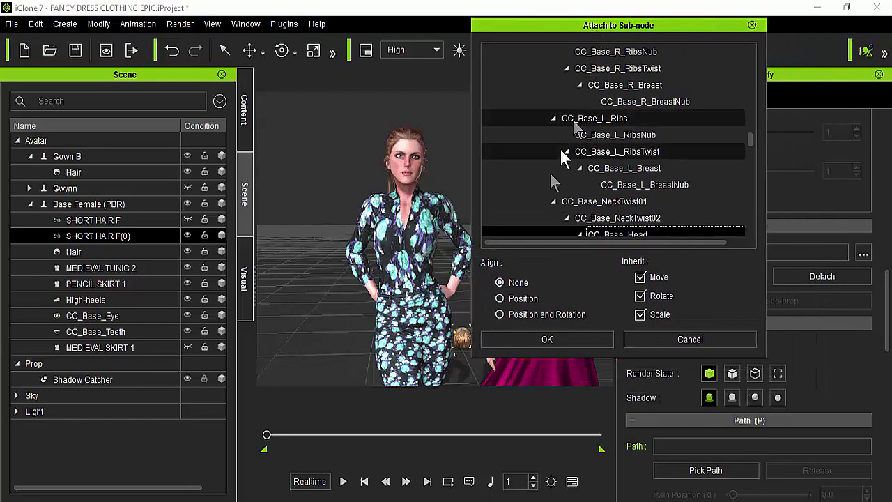
pyautogui.click(501, 297)
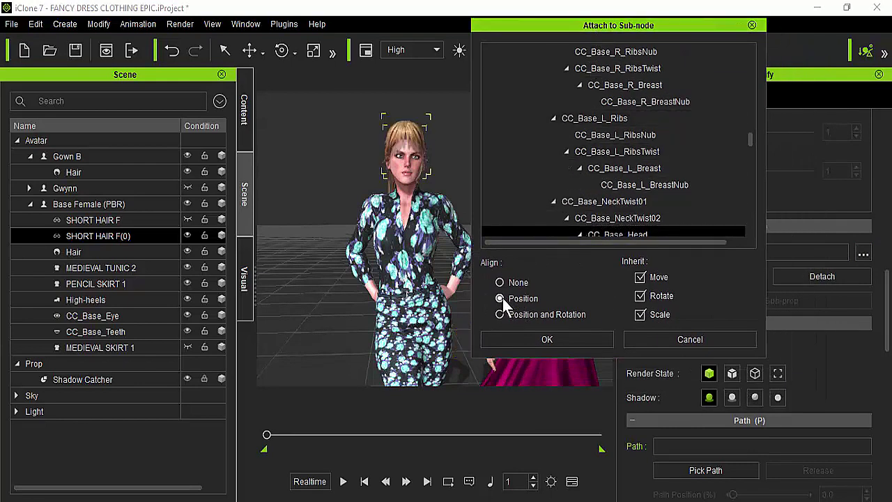
pyautogui.click(545, 340)
pyautogui.scroll(6, 476, 230)
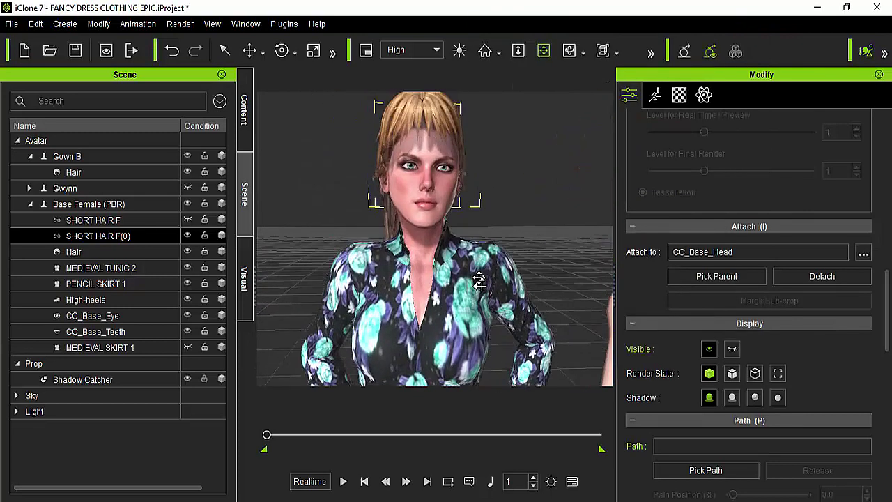
pyautogui.scroll(4, 479, 279)
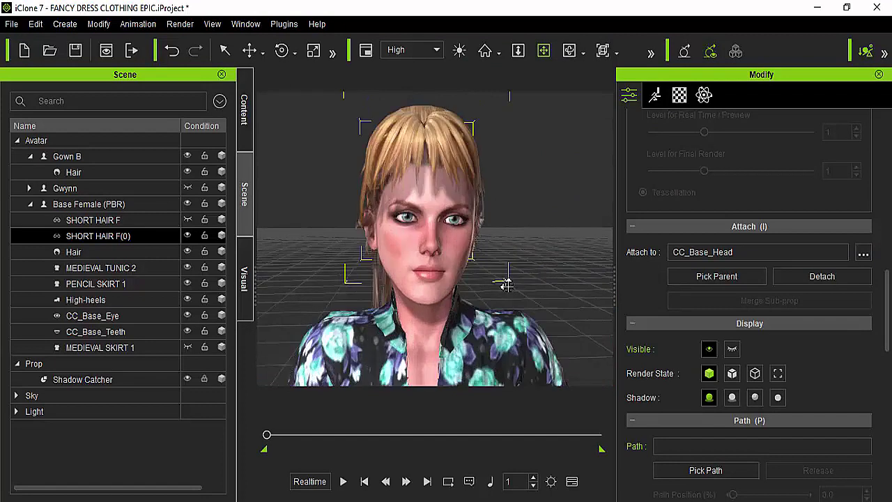
pyautogui.scroll(3, 505, 284)
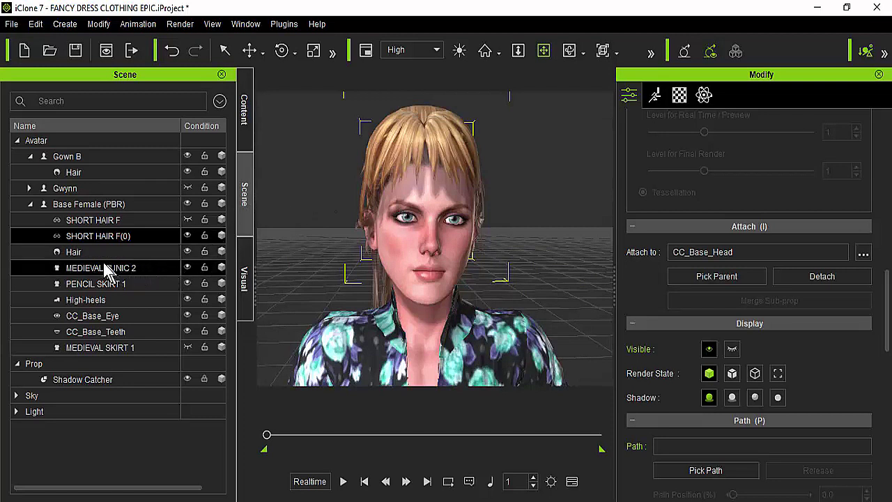
# Hide Base Female's original Hair so only the blonde SHORT HAIR F shows, and orbit to check it.
pyautogui.keyDown('ctrl'); pyautogui.click(171, 254); pyautogui.keyUp('ctrl')
pyautogui.click(186, 251)
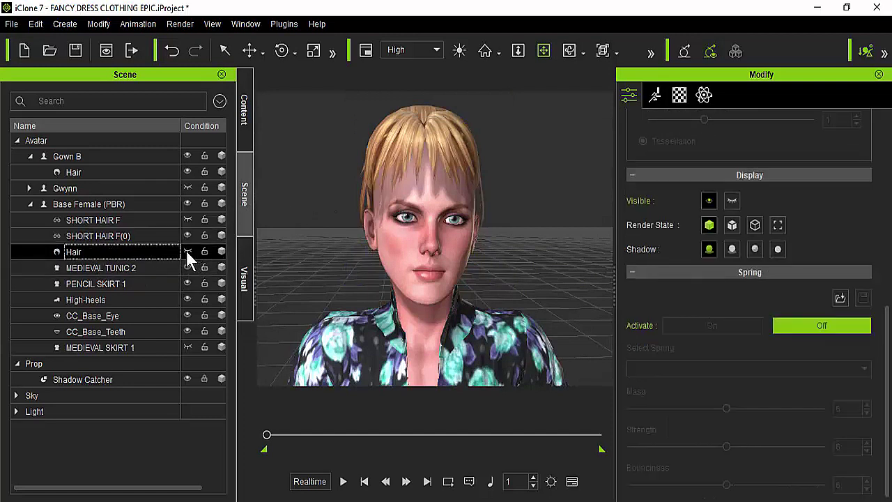
pyautogui.click(179, 253)
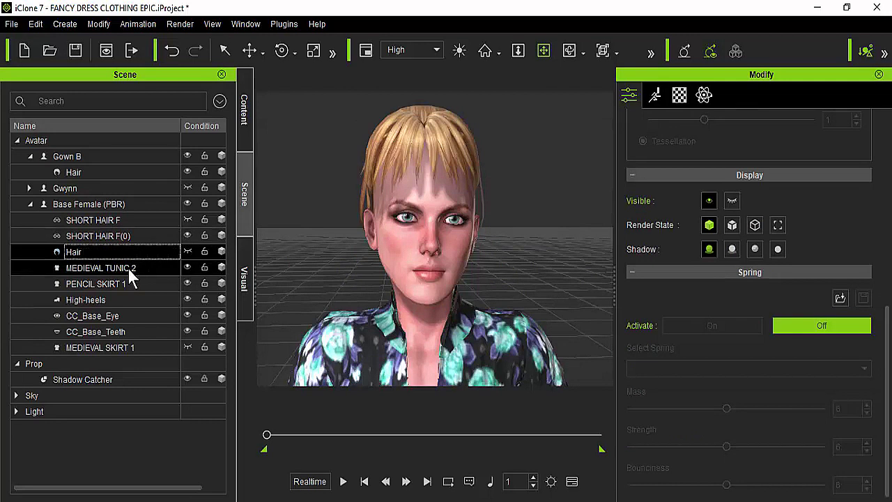
pyautogui.click(125, 236)
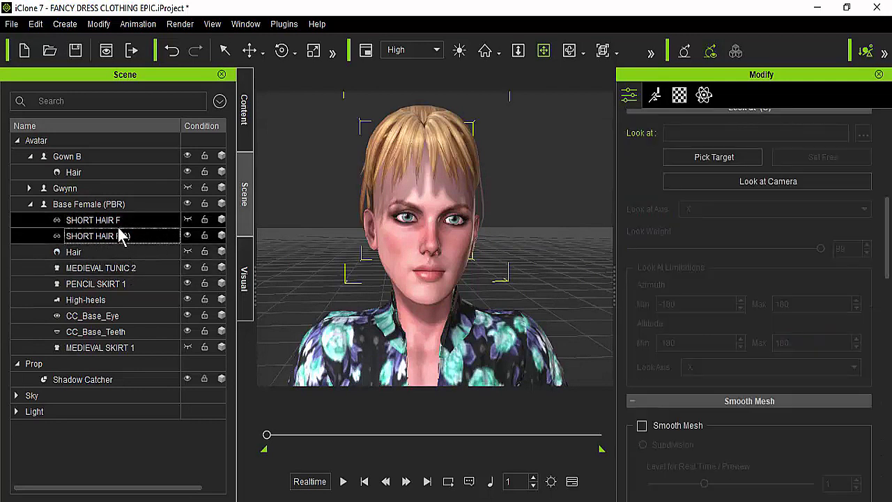
pyautogui.keyDown('ctrl'); pyautogui.click(129, 221); pyautogui.keyUp('ctrl')
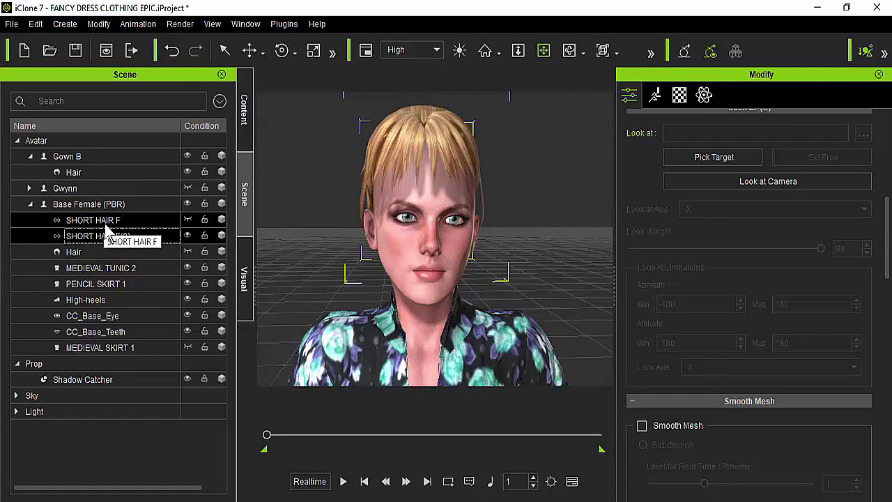
pyautogui.click(117, 235)
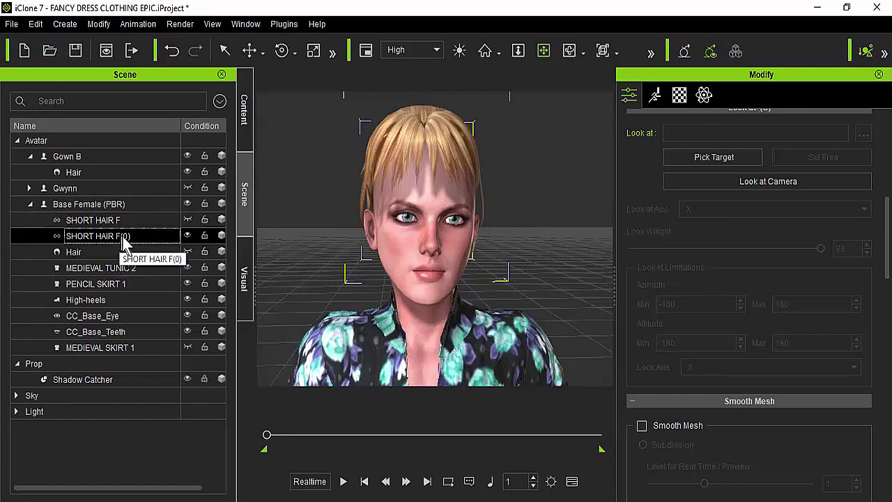
pyautogui.click(185, 235)
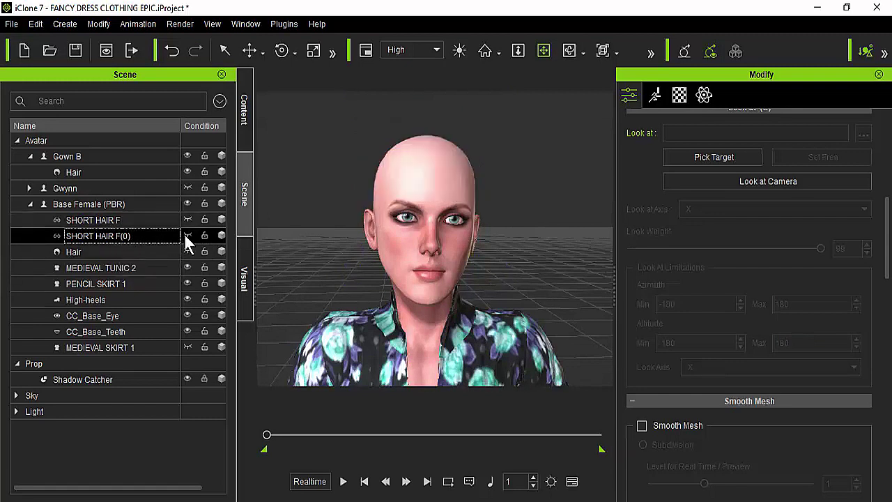
pyautogui.keyDown('ctrl'); pyautogui.click(160, 221); pyautogui.keyUp('ctrl')
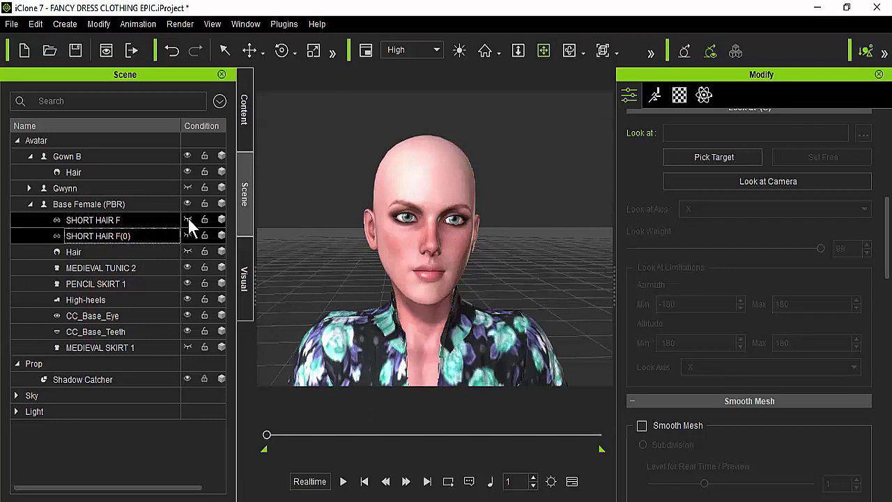
pyautogui.click(187, 219)
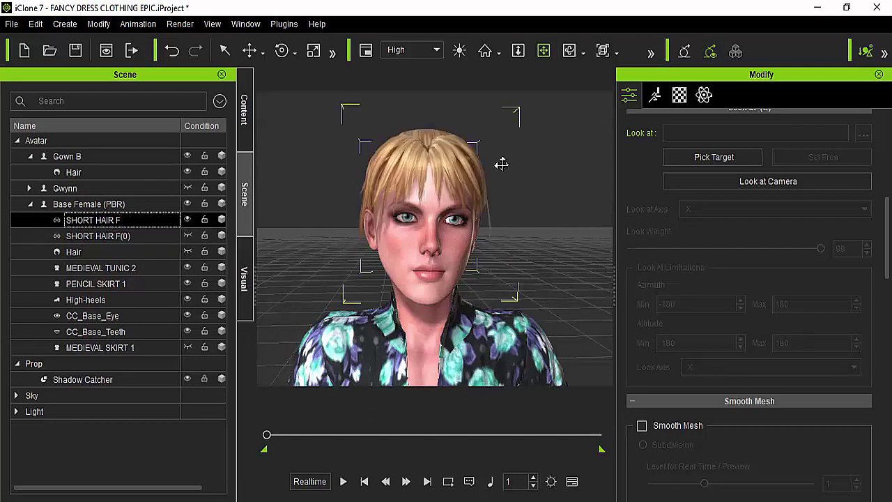
pyautogui.click(569, 54)
pyautogui.moveTo(445, 251); pyautogui.dragTo(429, 260)
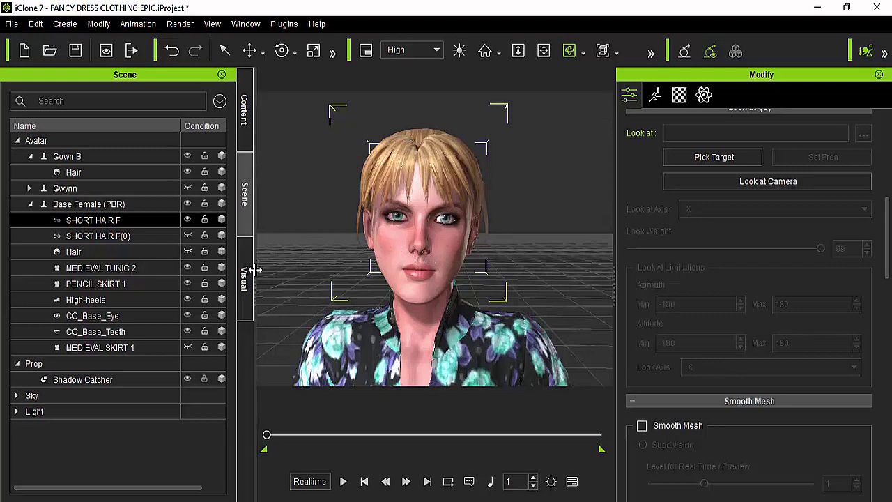
# Add SHORT HAIR F to the custom Accessory library, confirming replacement of the existing short hair item.
pyautogui.click(244, 143)
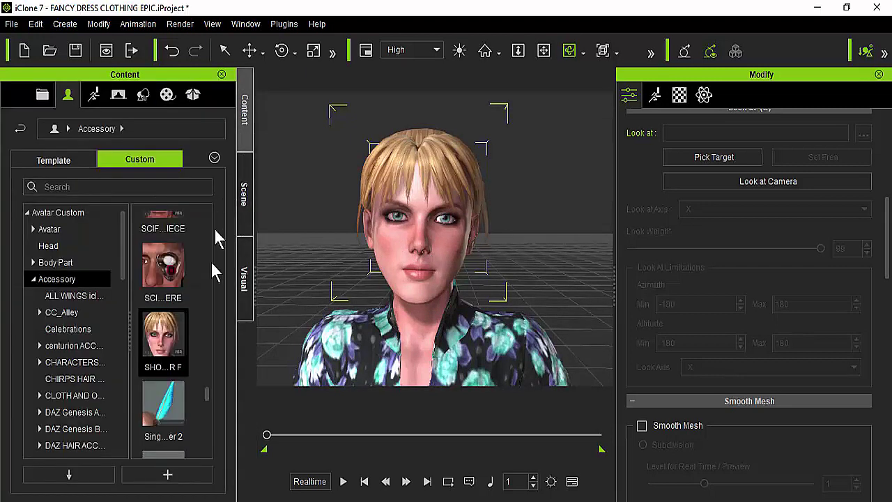
pyautogui.click(178, 341)
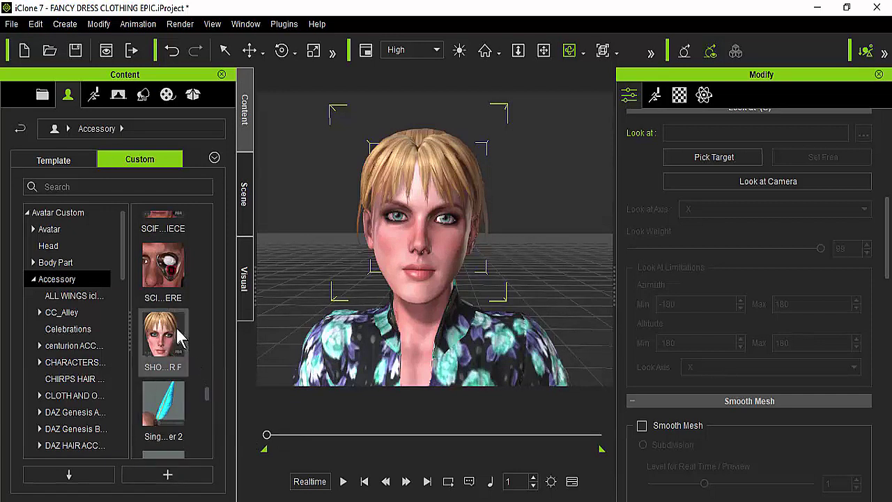
pyautogui.click(172, 476)
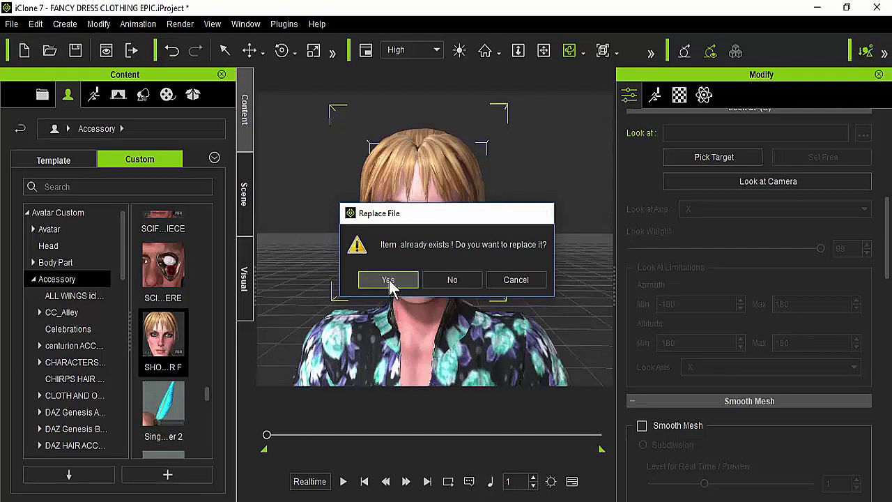
pyautogui.click(389, 280)
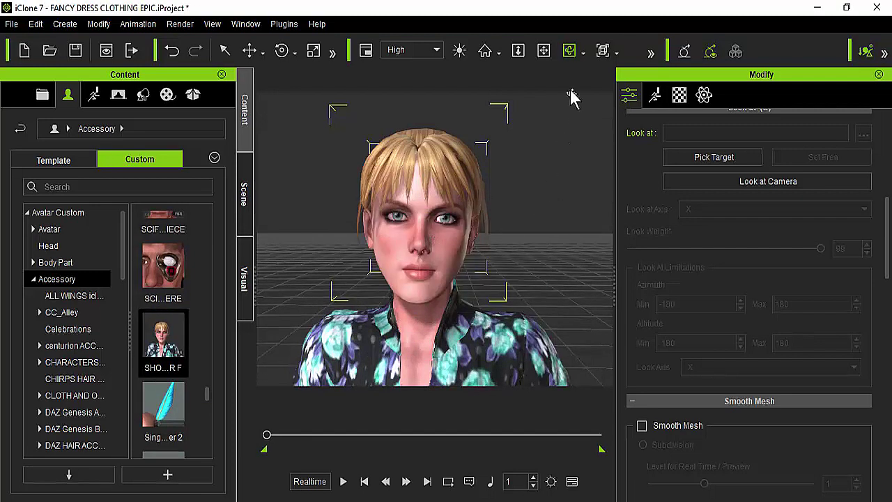
pyautogui.click(542, 50)
# Zoom onto the avatar's face and capture it as the short hair item's thumbnail.
pyautogui.scroll(3, 511, 197)
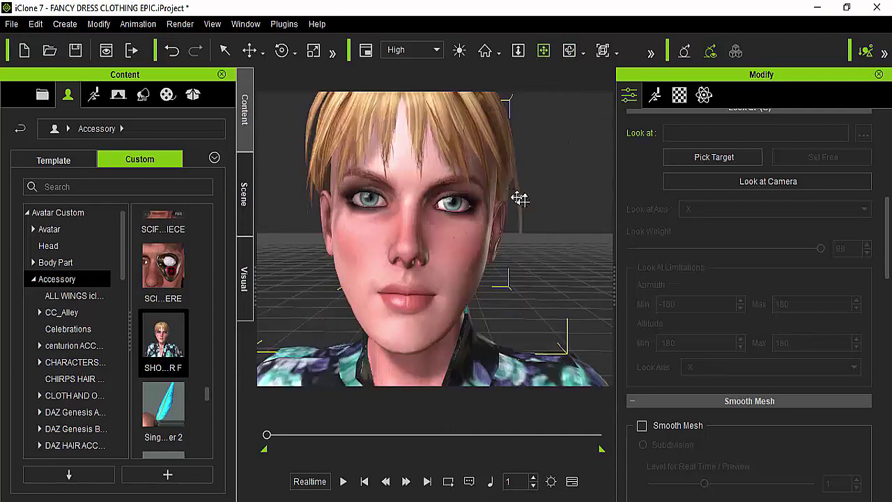
pyautogui.moveTo(519, 198); pyautogui.dragTo(546, 218)
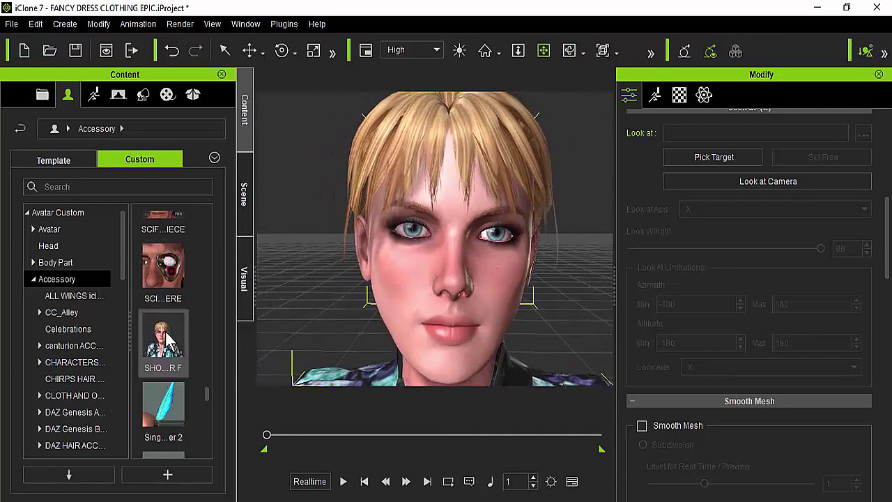
pyautogui.rightClick(167, 332)
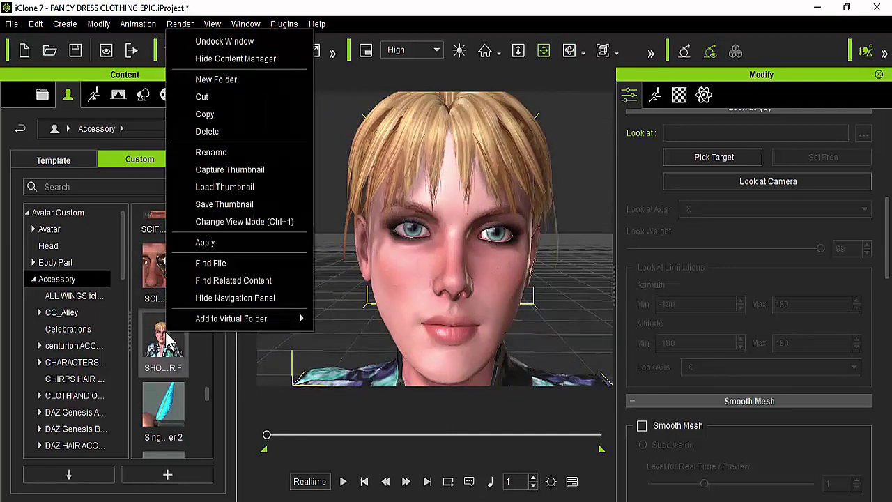
pyautogui.click(262, 175)
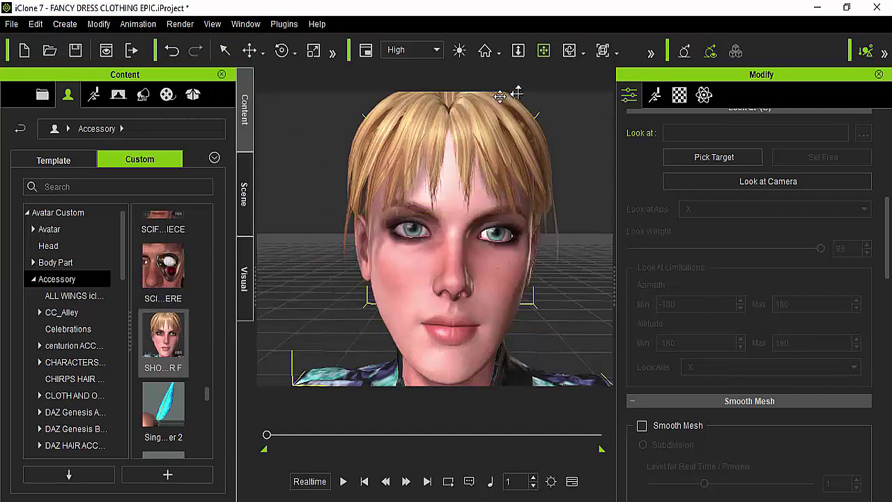
# Recapture the short hair thumbnail from an angled view of her left side.
pyautogui.click(568, 51)
pyautogui.moveTo(448, 193); pyautogui.dragTo(572, 197)
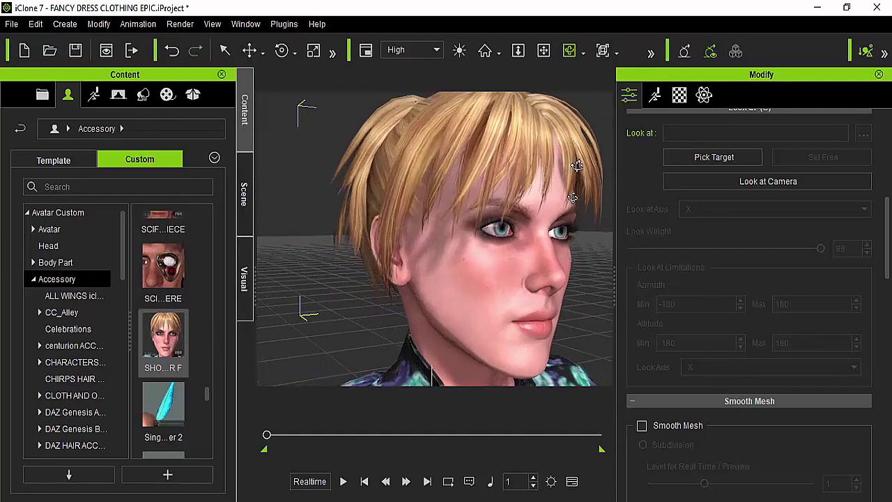
pyautogui.click(544, 51)
pyautogui.moveTo(534, 114); pyautogui.dragTo(428, 147)
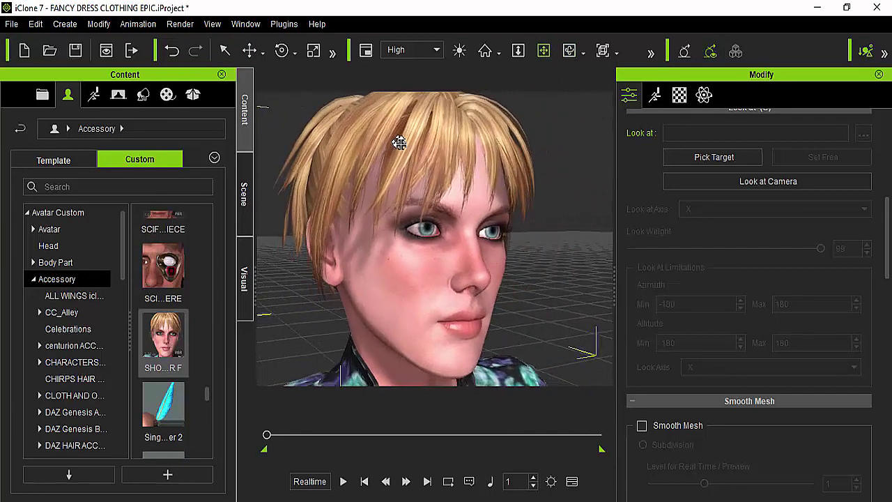
pyautogui.rightClick(174, 333)
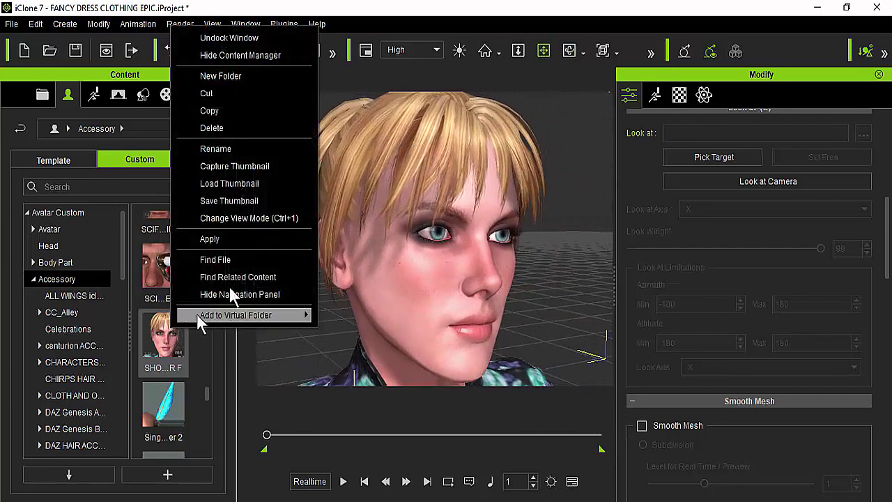
pyautogui.click(286, 168)
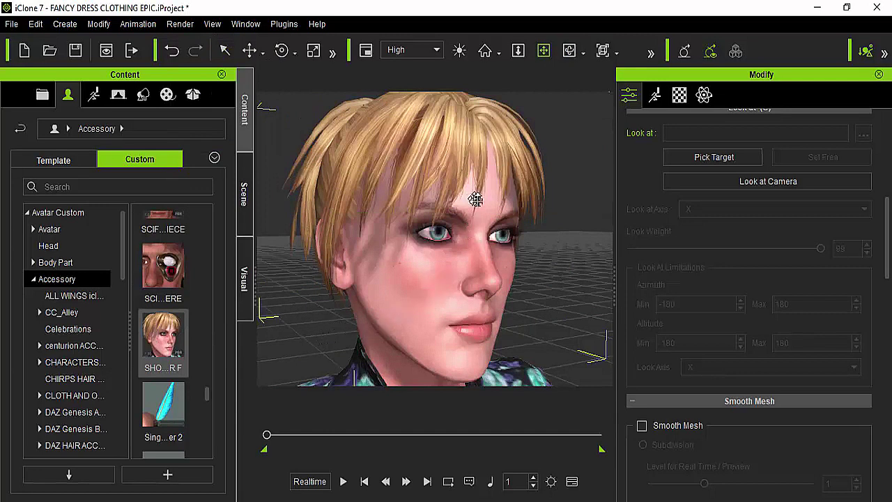
# Reframe the view on the character's upper body.
pyautogui.doubleClick(472, 150)
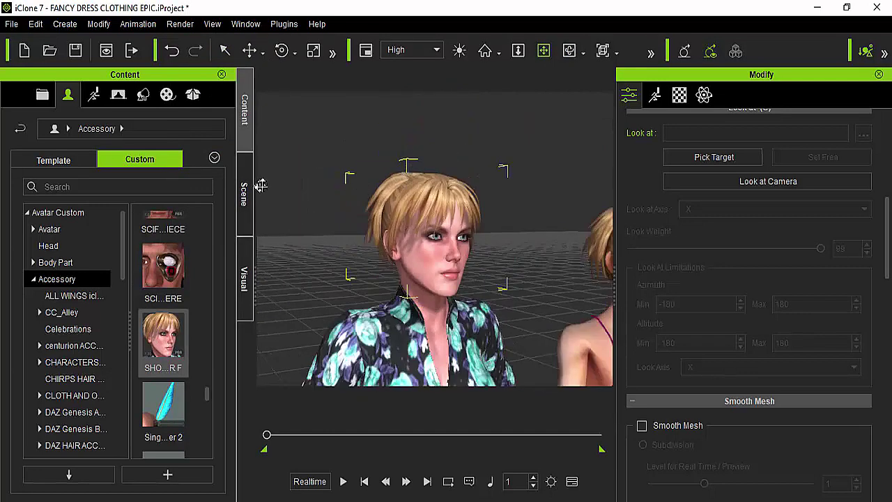
pyautogui.click(570, 50)
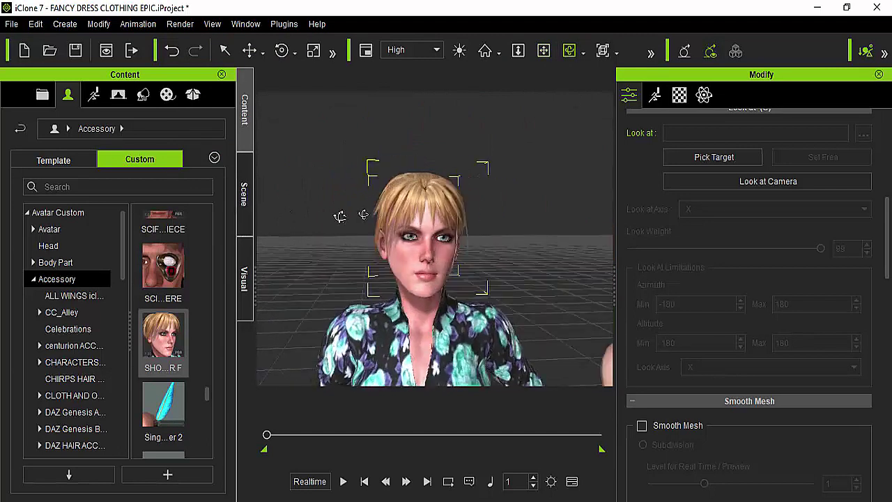
pyautogui.click(543, 50)
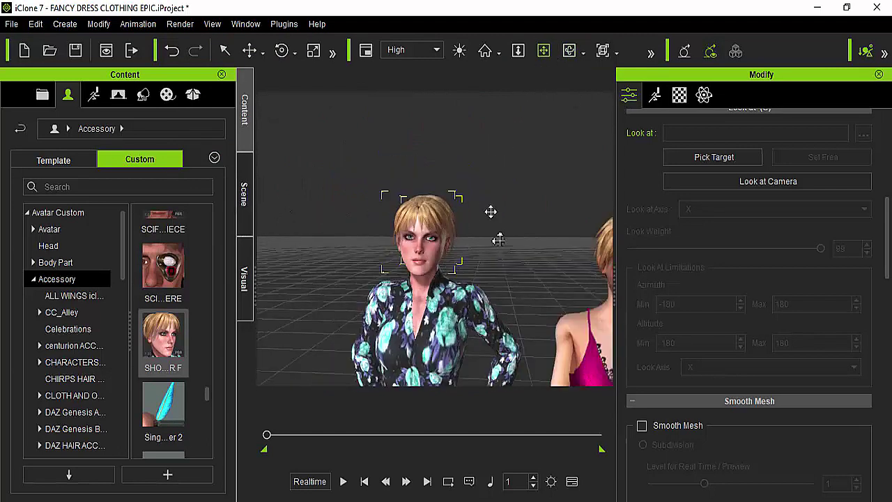
pyautogui.moveTo(498, 257); pyautogui.dragTo(456, 221)
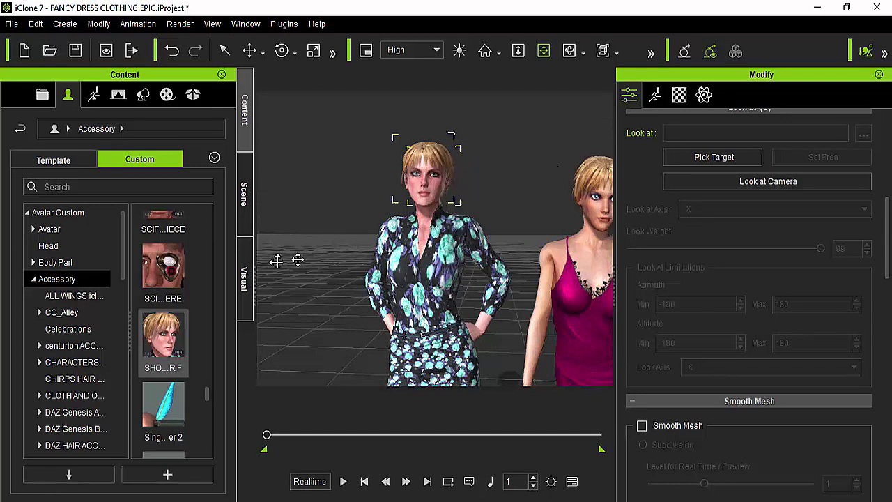
# Expand Gwynn's items in the Scene tree and frame the bride in the pink dress.
pyautogui.click(246, 201)
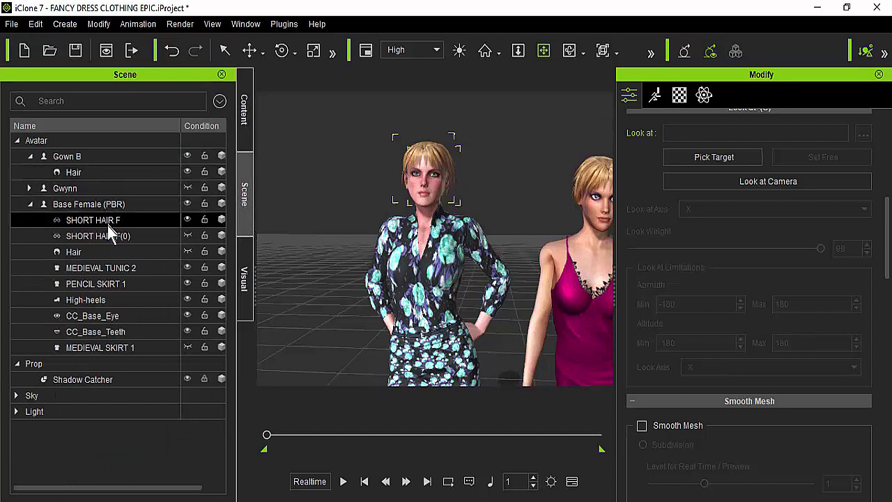
pyautogui.click(29, 204)
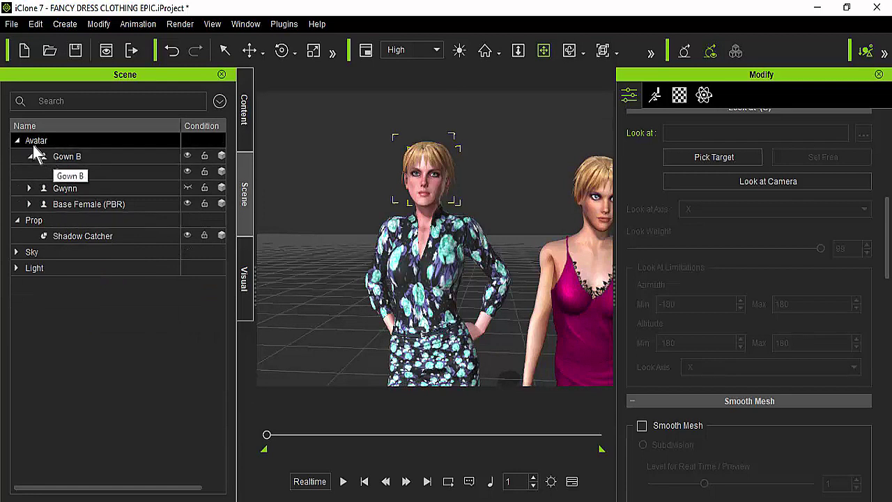
pyautogui.click(28, 188)
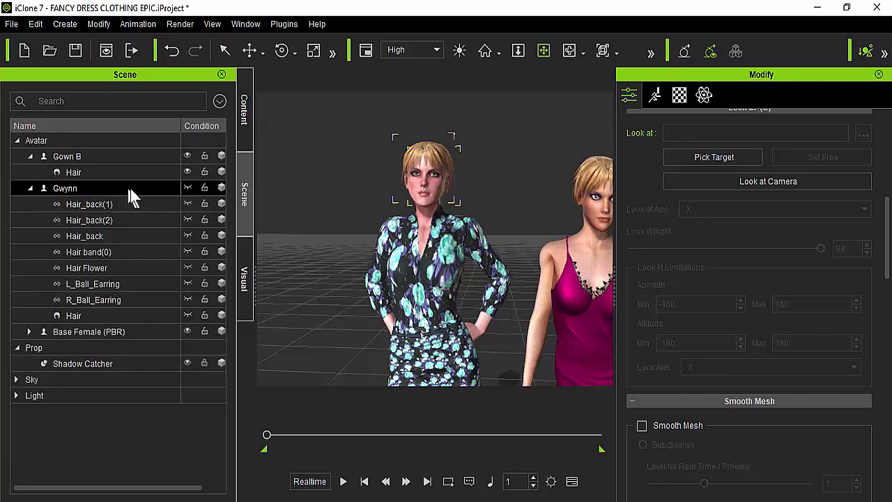
pyautogui.click(185, 188)
pyautogui.scroll(-3, 432, 244)
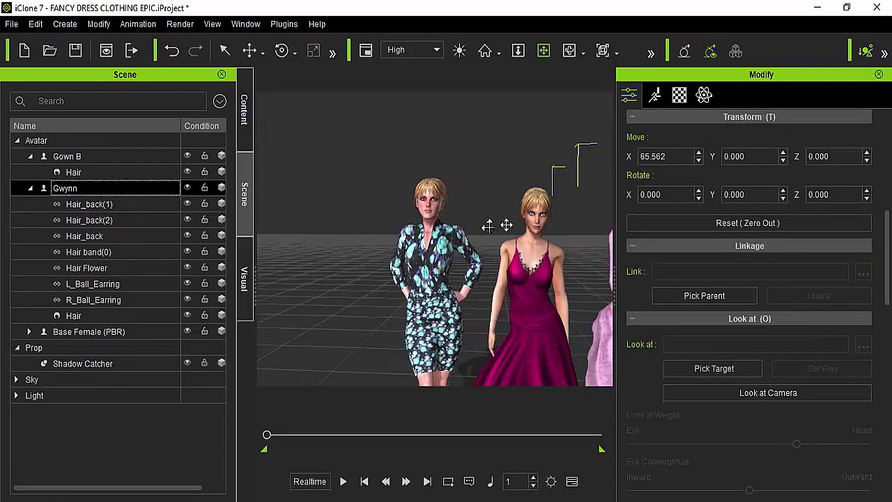
pyautogui.moveTo(508, 222); pyautogui.dragTo(308, 233, button='middle')
pyautogui.scroll(2, 629, 229)
pyautogui.scroll(5, 513, 205)
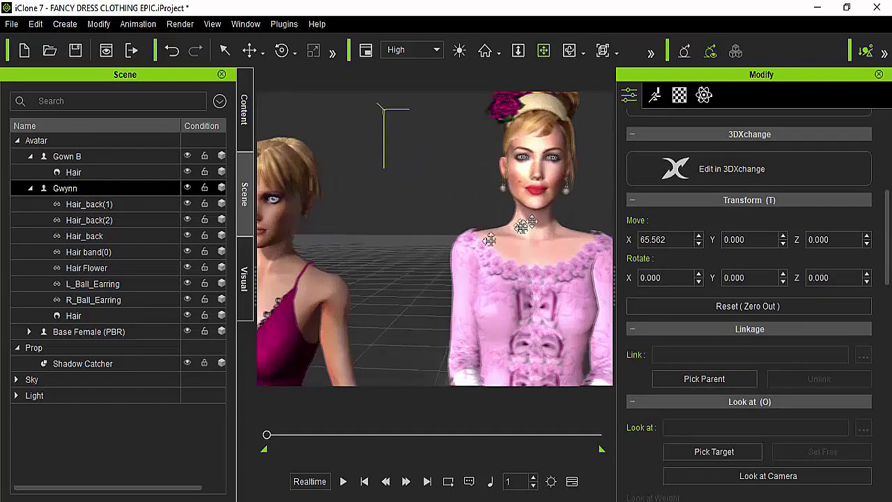
pyautogui.moveTo(523, 223); pyautogui.dragTo(510, 286, button='middle')
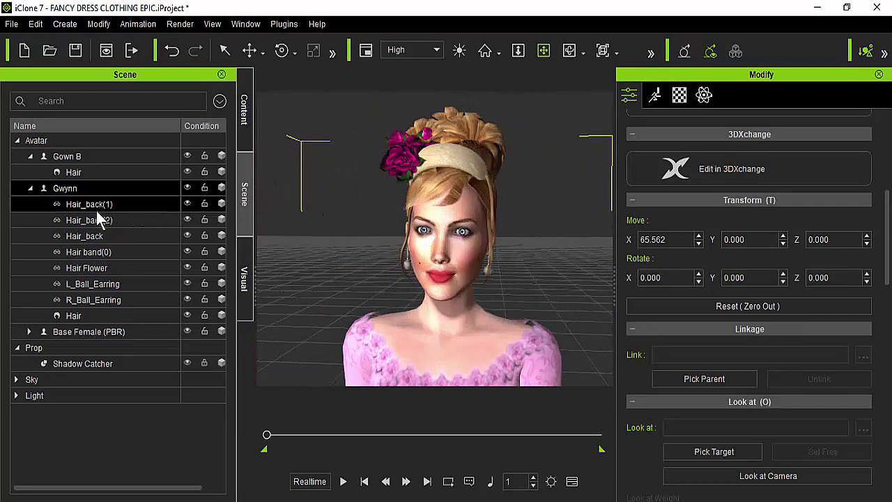
# Hide Gwynn's three Hair_back pieces, Hair band, Hair Flower and Hair, then return to the Accessory library.
pyautogui.click(187, 204)
pyautogui.click(187, 220)
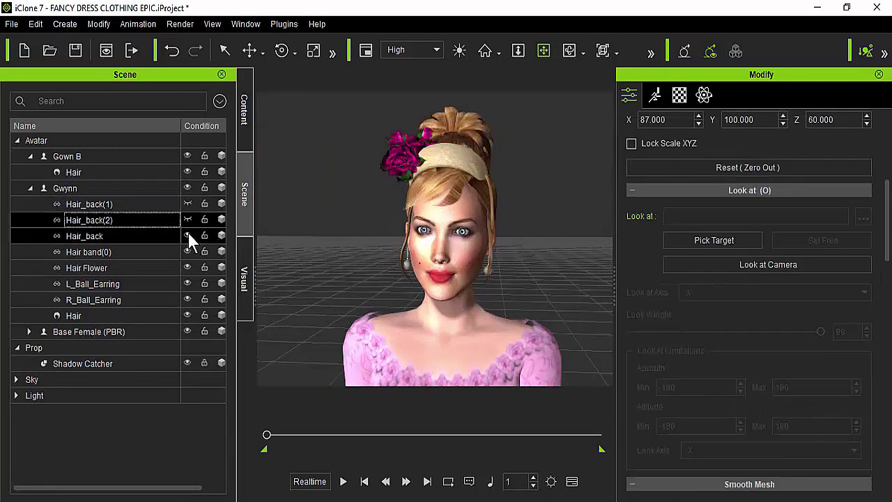
pyautogui.click(187, 235)
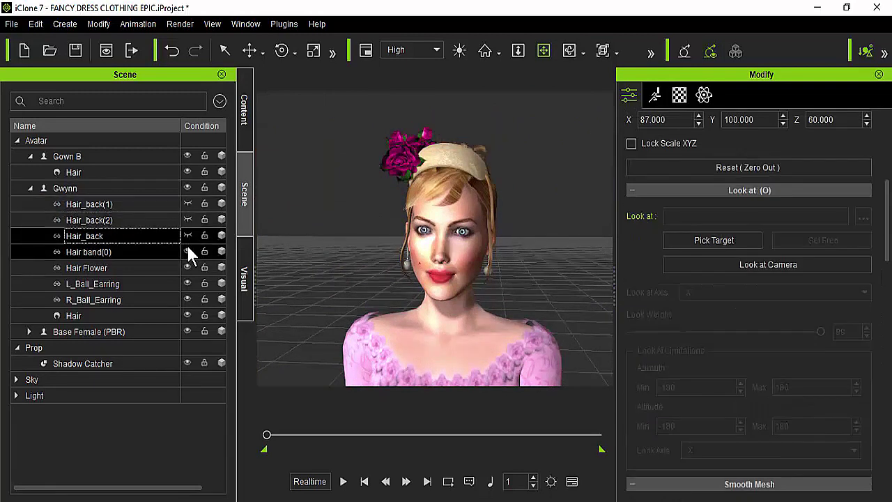
pyautogui.click(187, 251)
pyautogui.click(187, 268)
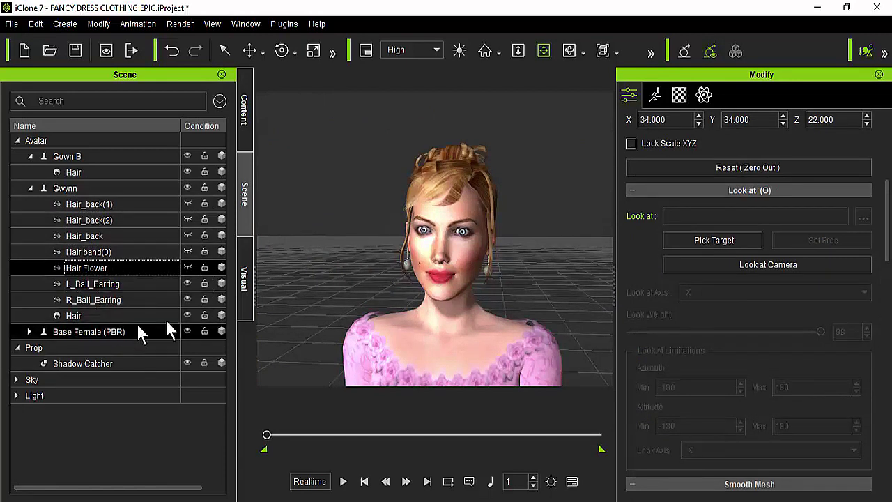
pyautogui.click(187, 315)
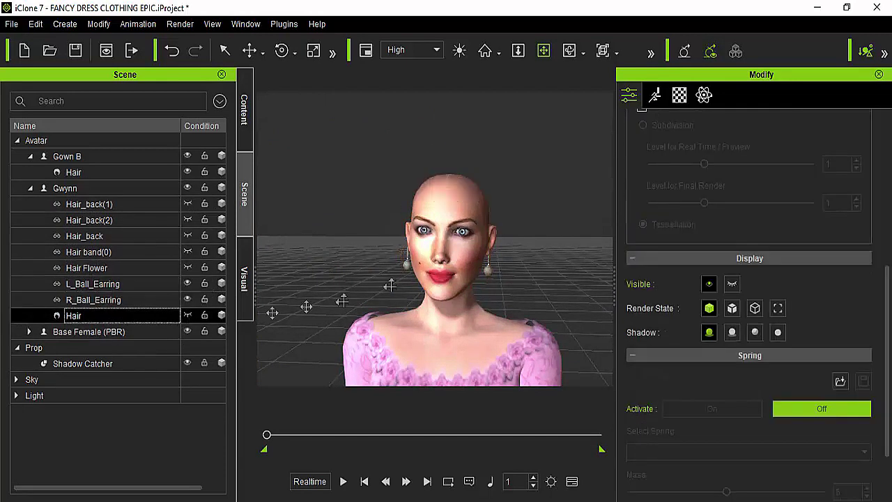
pyautogui.click(445, 252)
pyautogui.scroll(-3, 439, 261)
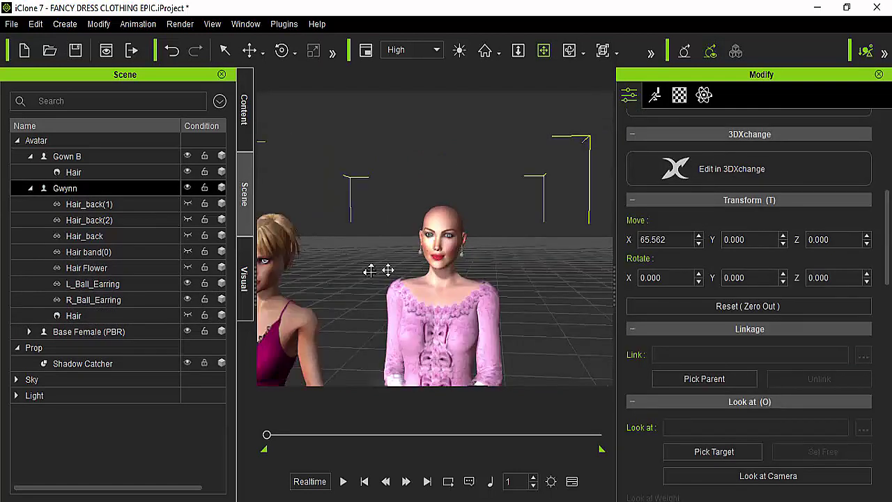
pyautogui.click(244, 110)
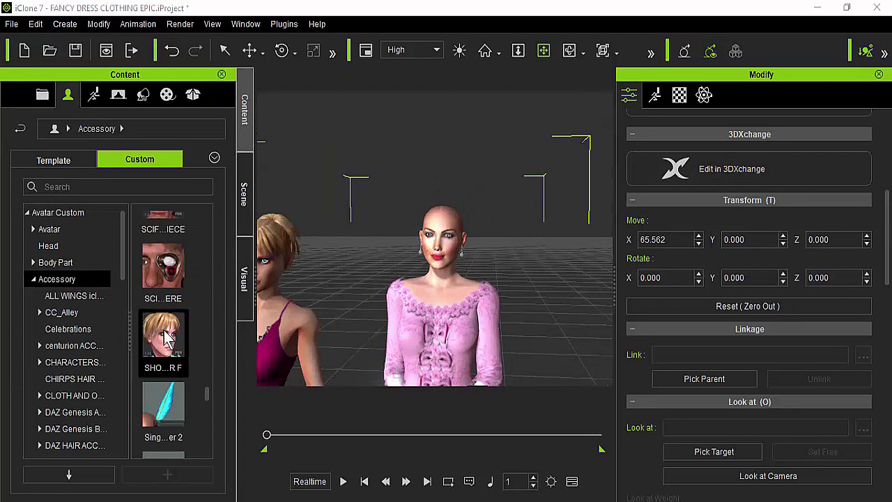
# Drop the SHORT HAIR F accessory onto Gwynn and frame the view on her new hair.
pyautogui.moveTo(159, 340); pyautogui.dragTo(418, 278)
pyautogui.press('z')
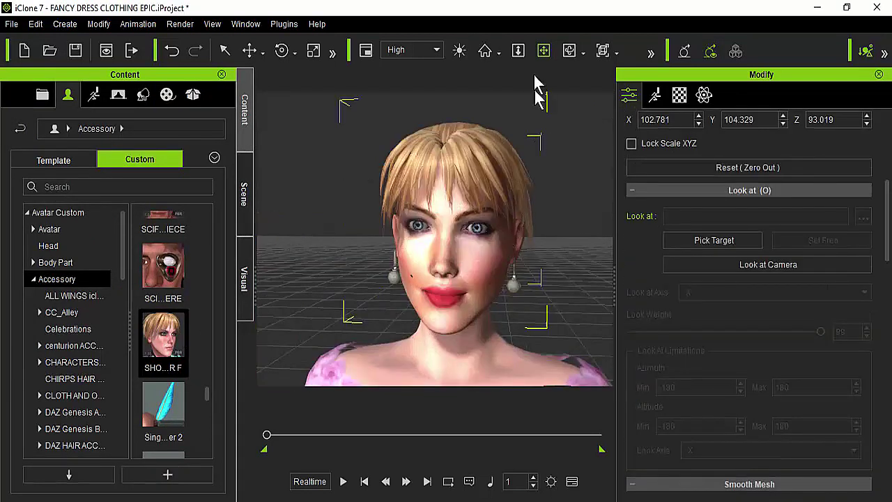
pyautogui.click(569, 50)
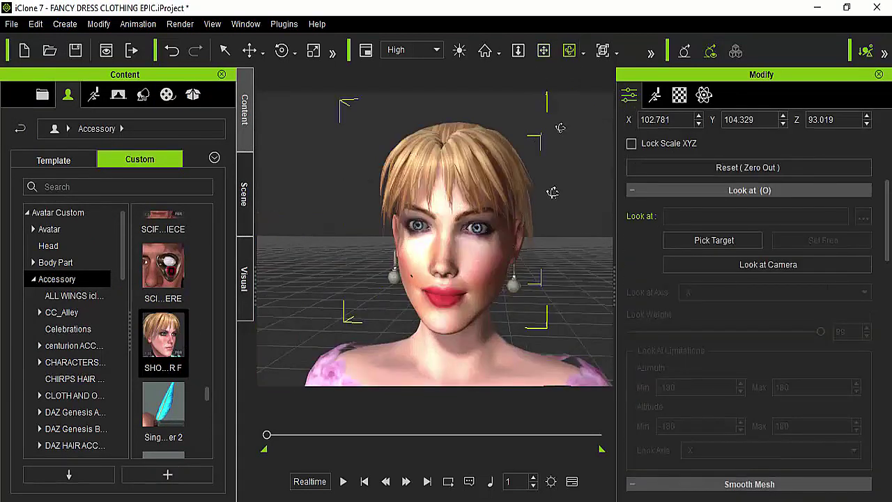